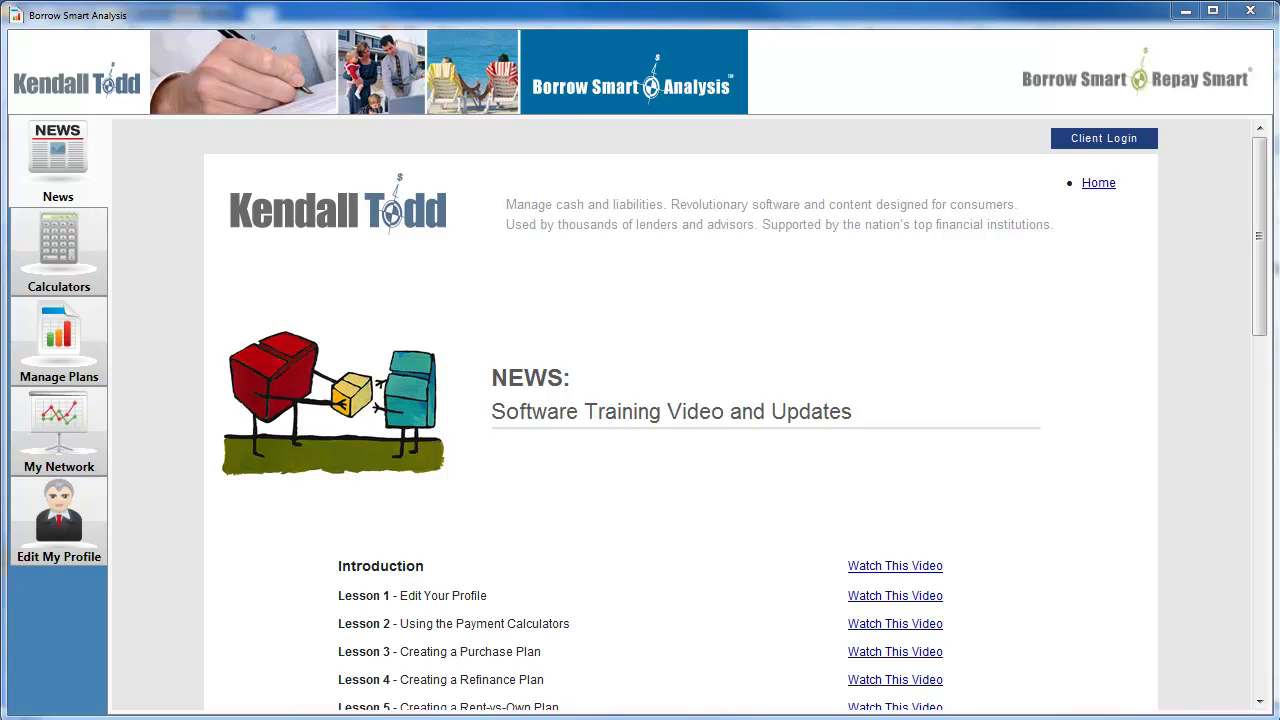
- Browse the calculators, viewing the Investment Property analyzer and the HOA simulator
{"action": "left_click", "coordinate": [72, 252]}
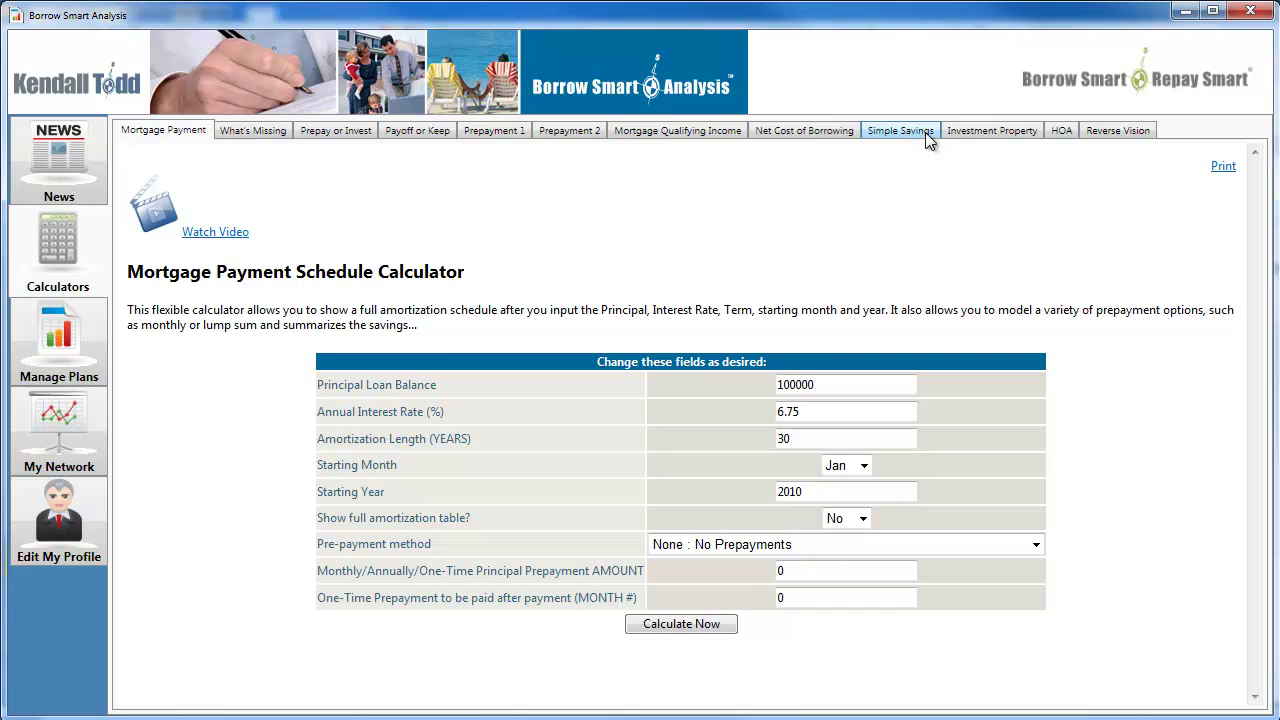
{"action": "left_click", "coordinate": [972, 132]}
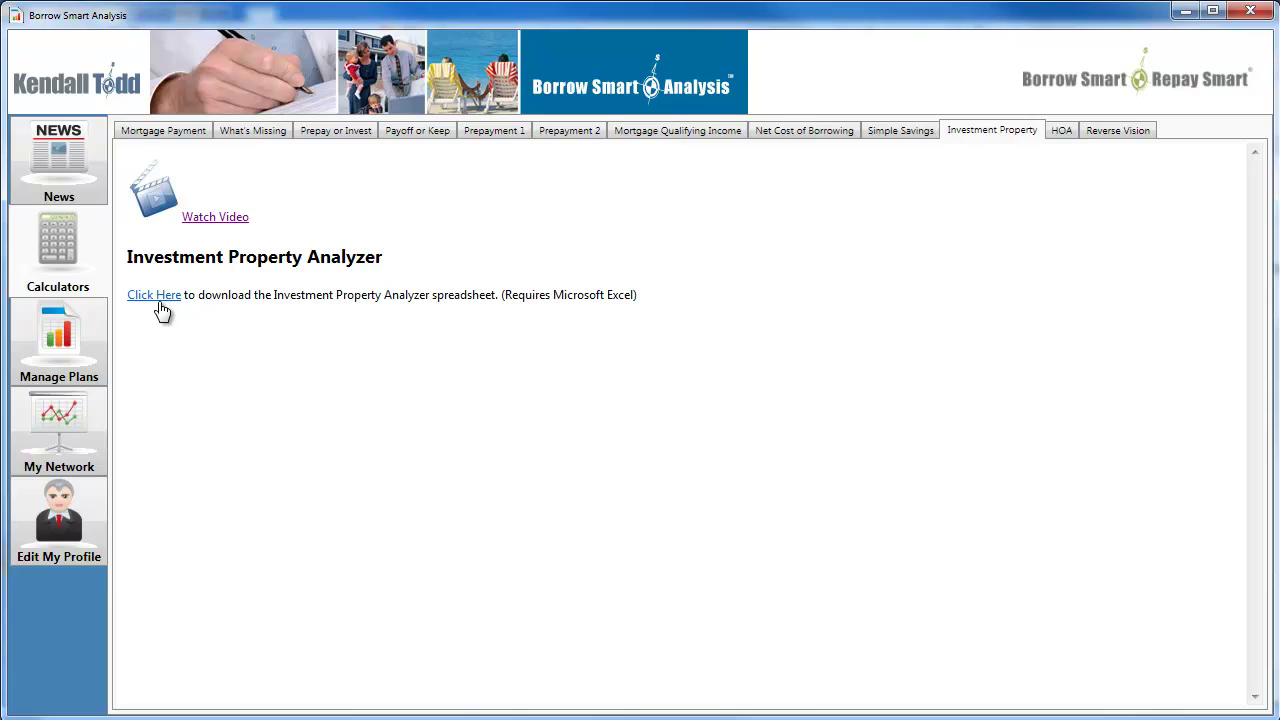
{"action": "left_click", "coordinate": [1062, 132]}
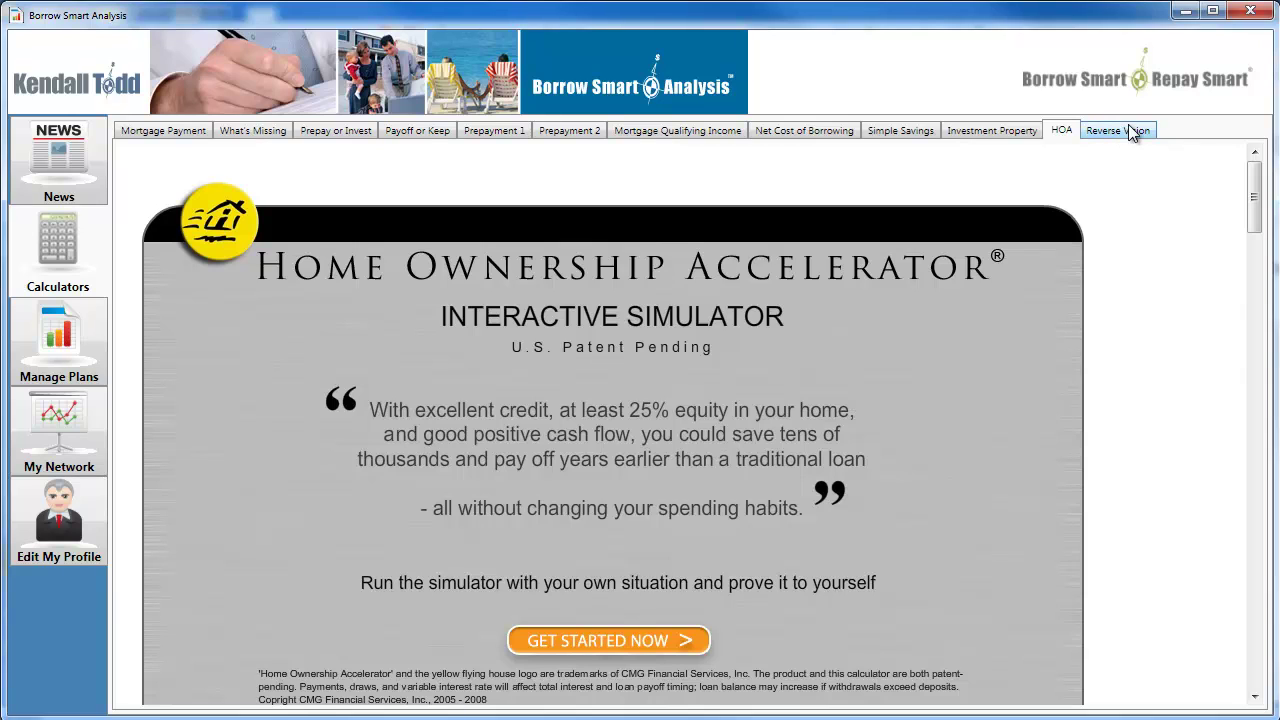
- Open the recent Debt Consolidation refinance plan and look over its client information and current liabilities
{"action": "left_click", "coordinate": [61, 344]}
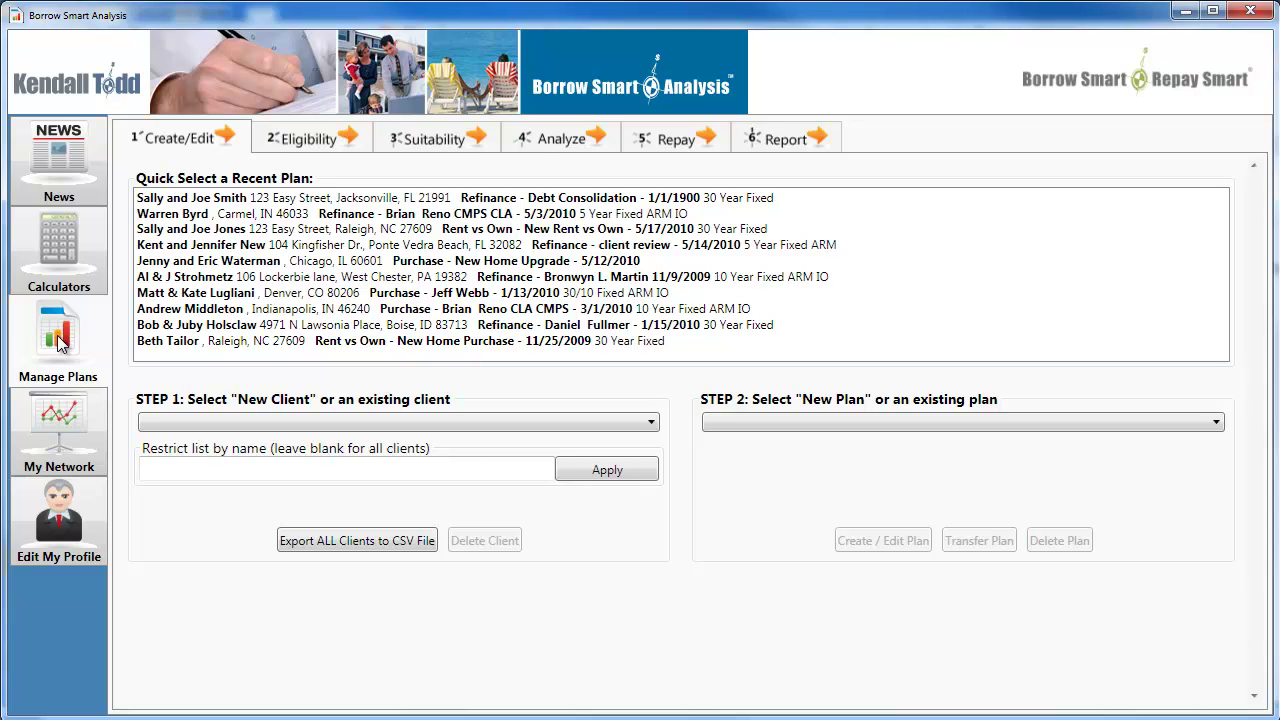
{"action": "left_click", "coordinate": [233, 197]}
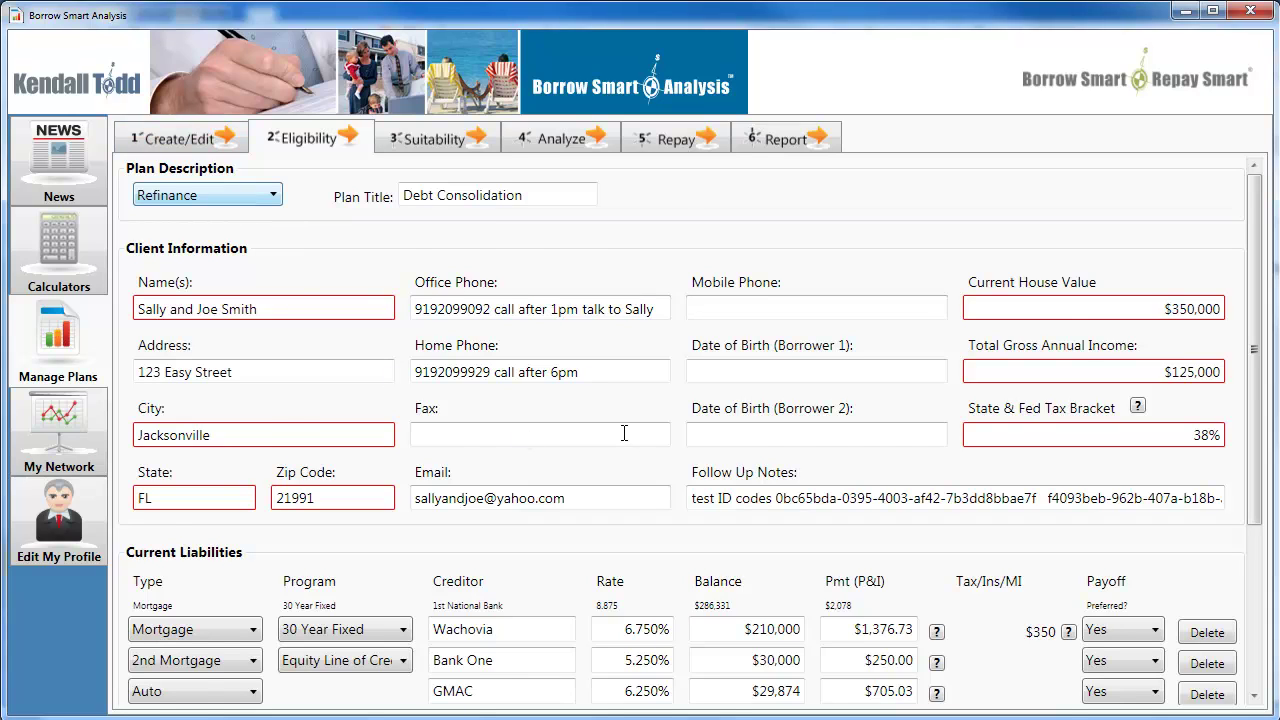
{"action": "scroll", "coordinate": [624, 432], "scroll_direction": "down", "scroll_amount": 1}
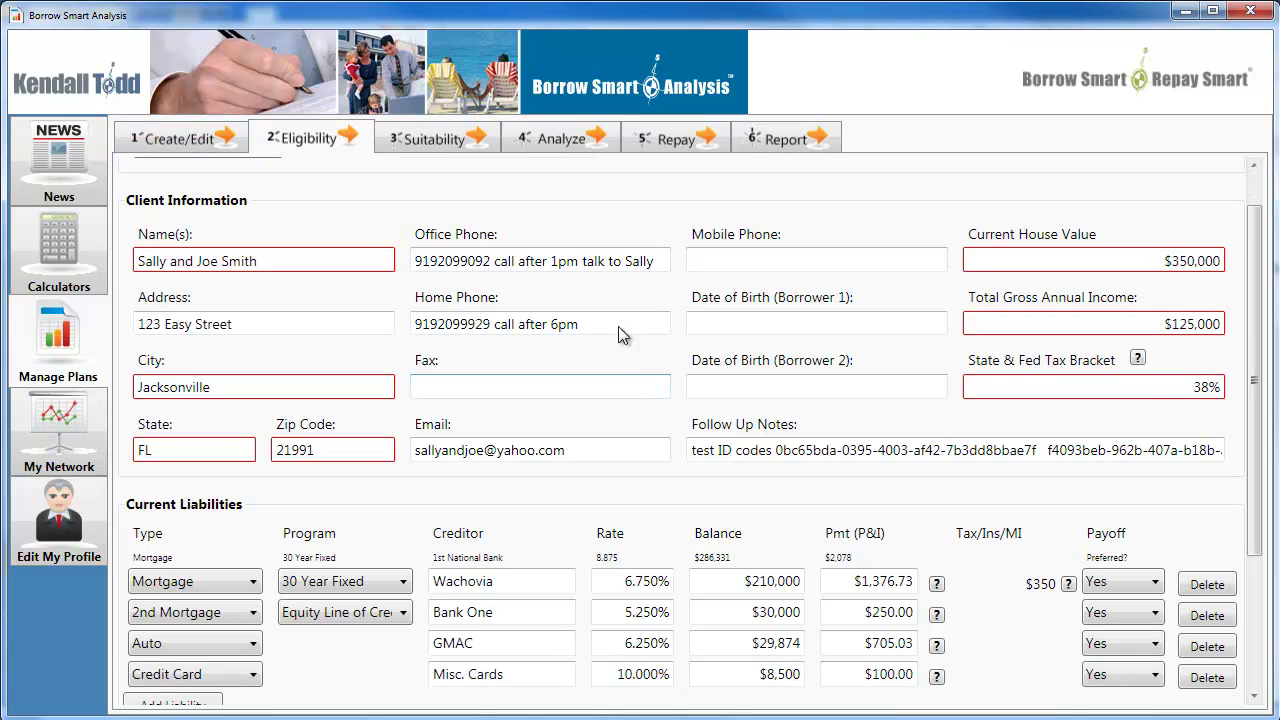
- Go through the plan's stages and bring up the Analyze stage
{"action": "left_click", "coordinate": [437, 138]}
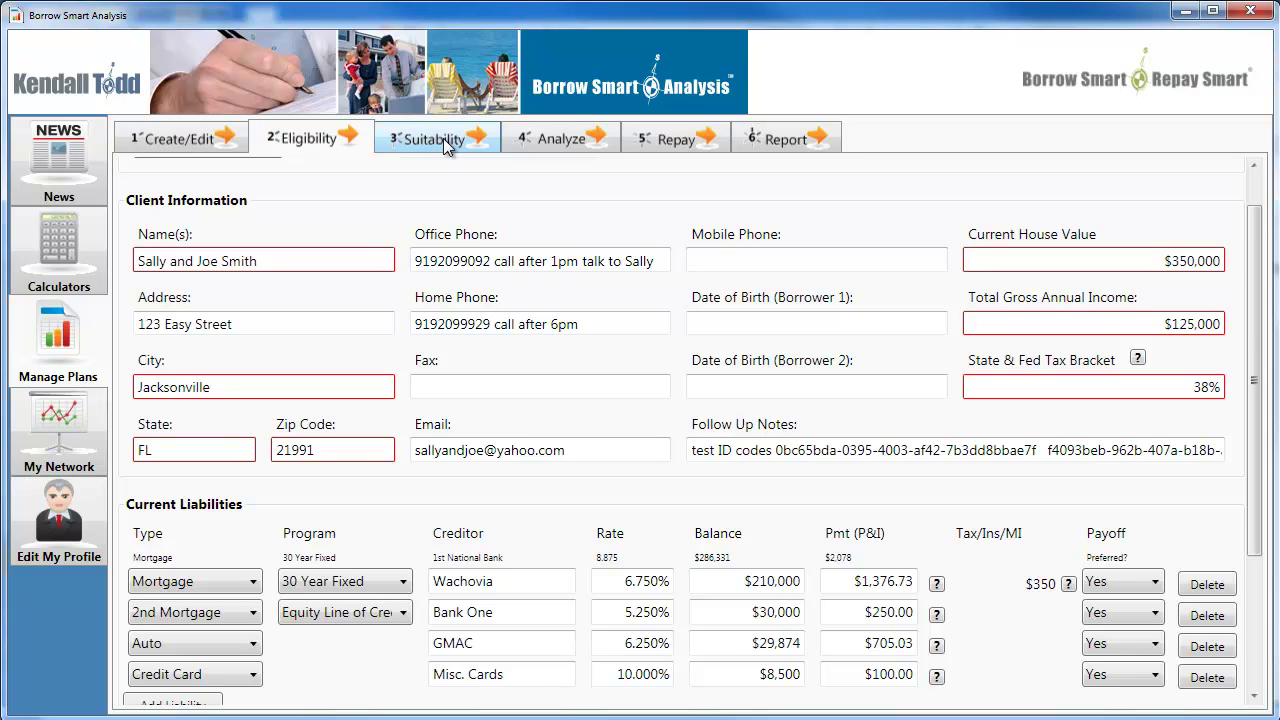
{"action": "left_click", "coordinate": [548, 137]}
{"action": "left_click", "coordinate": [797, 139]}
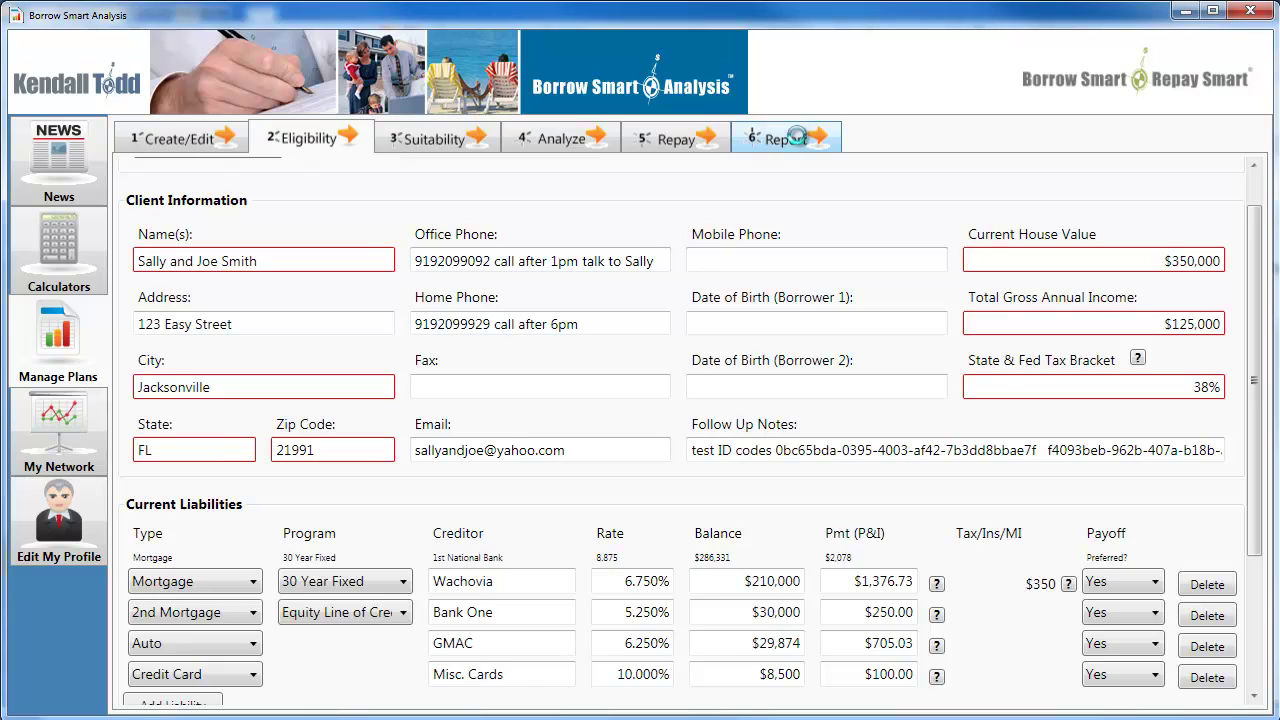
{"action": "left_click", "coordinate": [543, 138]}
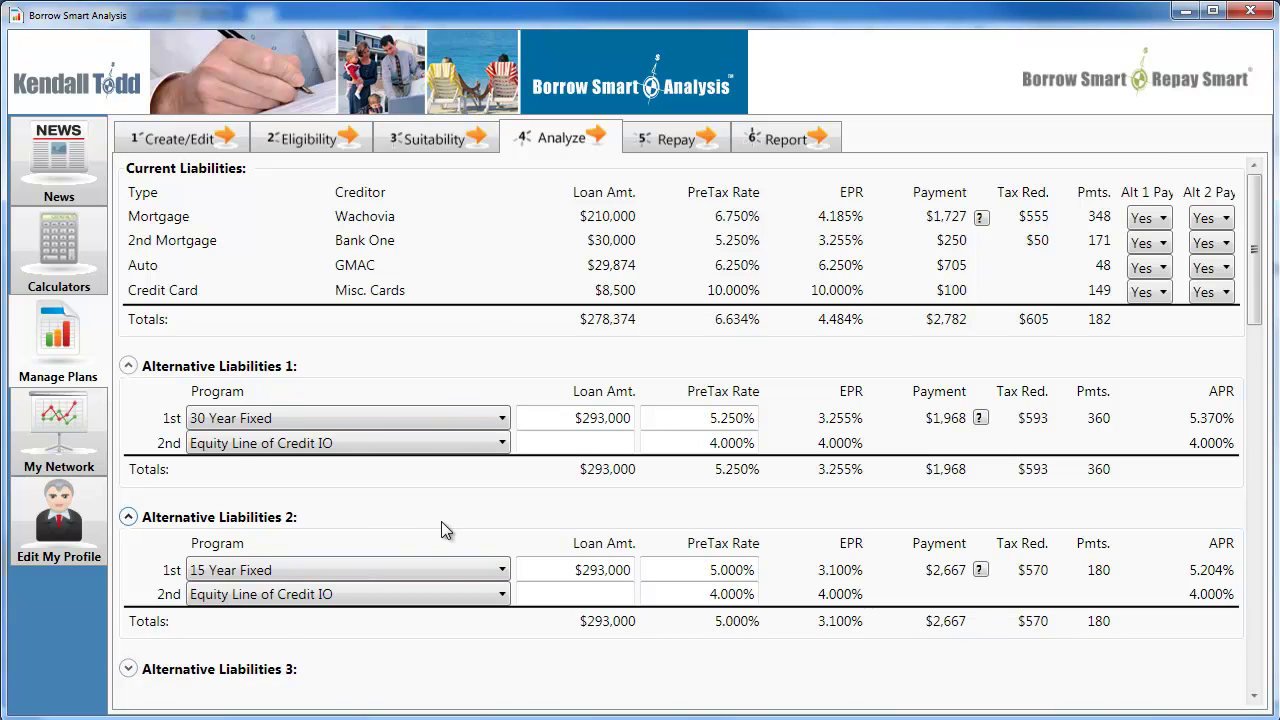
- Expand Alternative Liabilities 3 and compare its loans and payoff choices with the other two alternatives
{"action": "scroll", "coordinate": [443, 528], "scroll_direction": "down", "scroll_amount": 4}
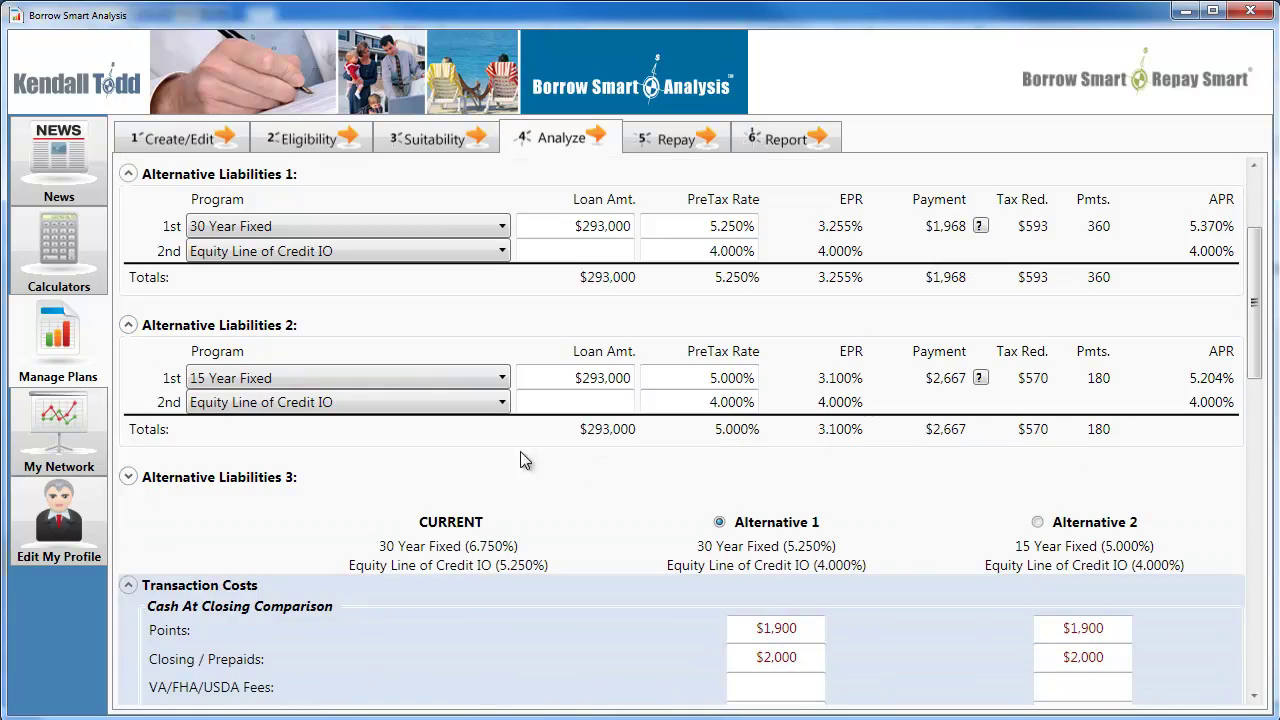
{"action": "left_click", "coordinate": [128, 477]}
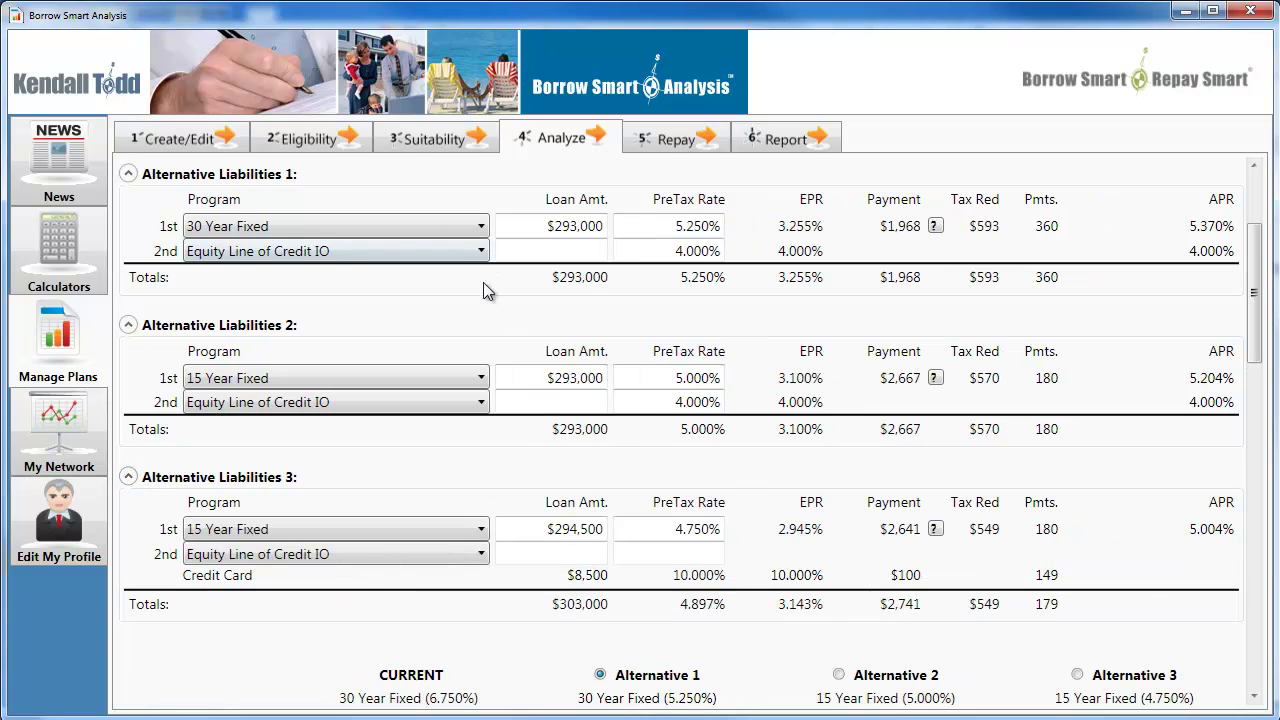
{"action": "scroll", "coordinate": [505, 530], "scroll_direction": "down", "scroll_amount": 4}
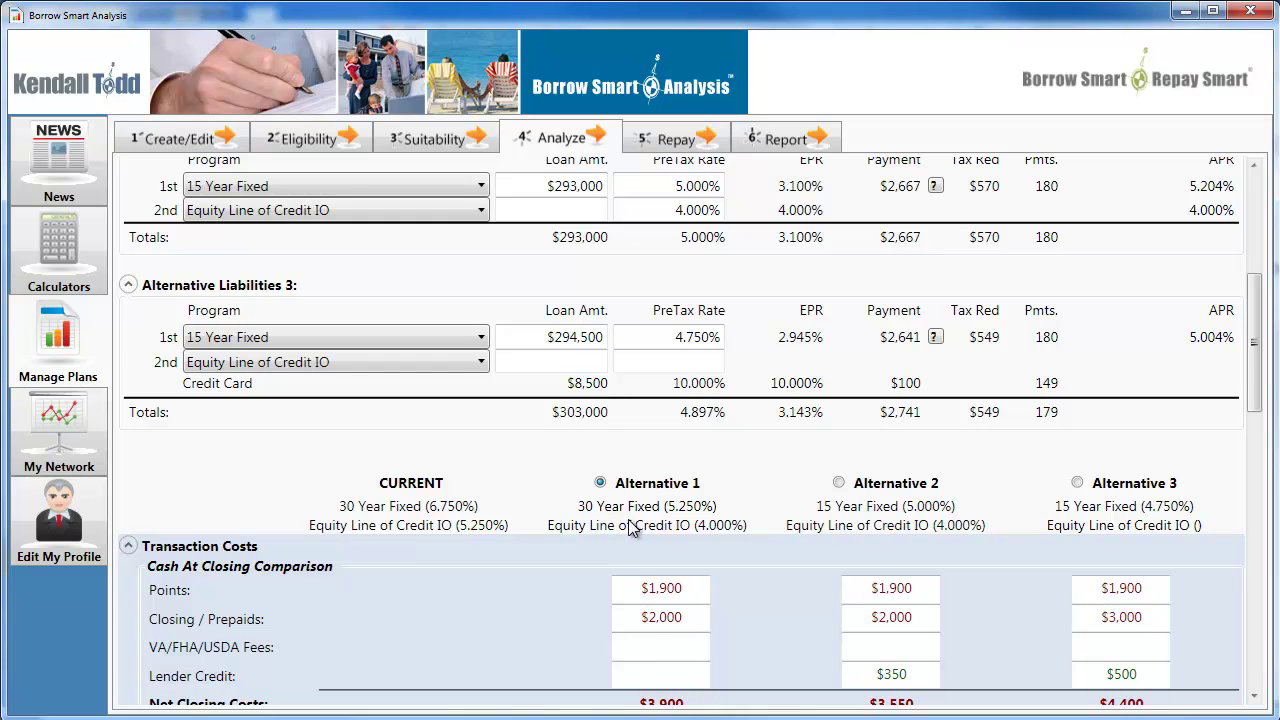
{"action": "scroll", "coordinate": [628, 519], "scroll_direction": "up", "scroll_amount": 5}
{"action": "scroll", "coordinate": [628, 519], "scroll_direction": "up", "scroll_amount": 3}
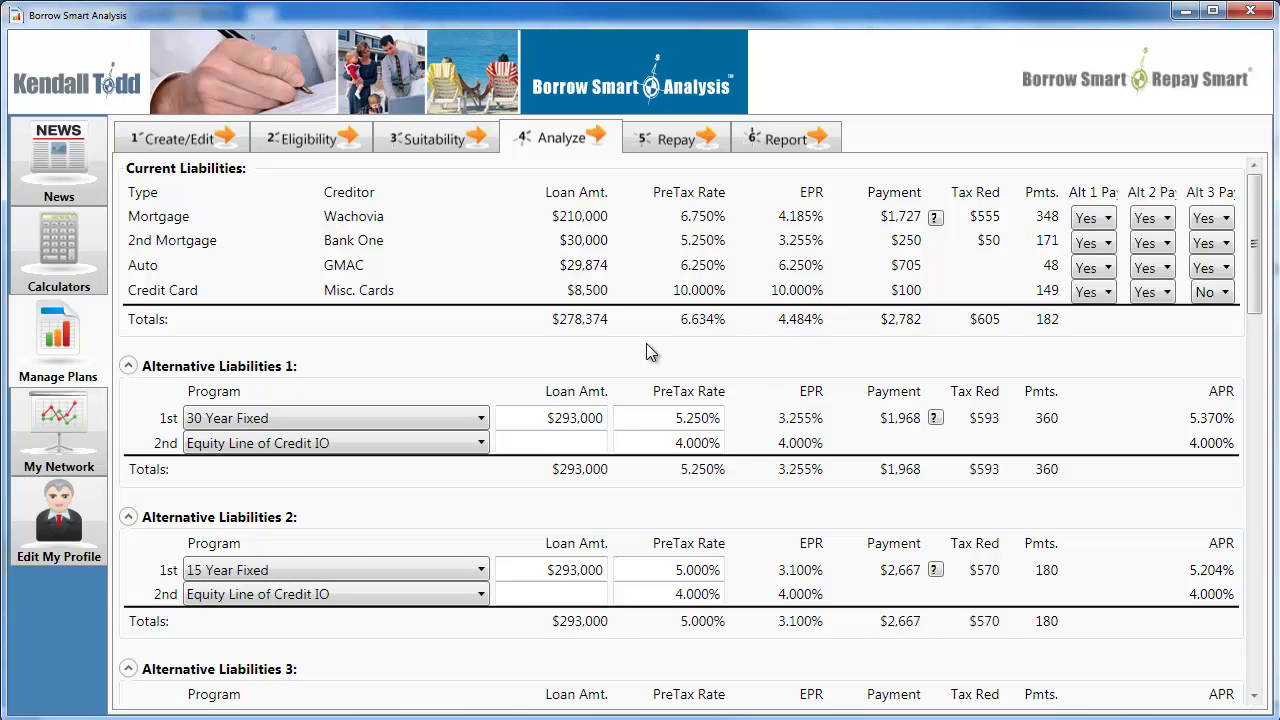
{"action": "scroll", "coordinate": [406, 343], "scroll_direction": "down", "scroll_amount": 2}
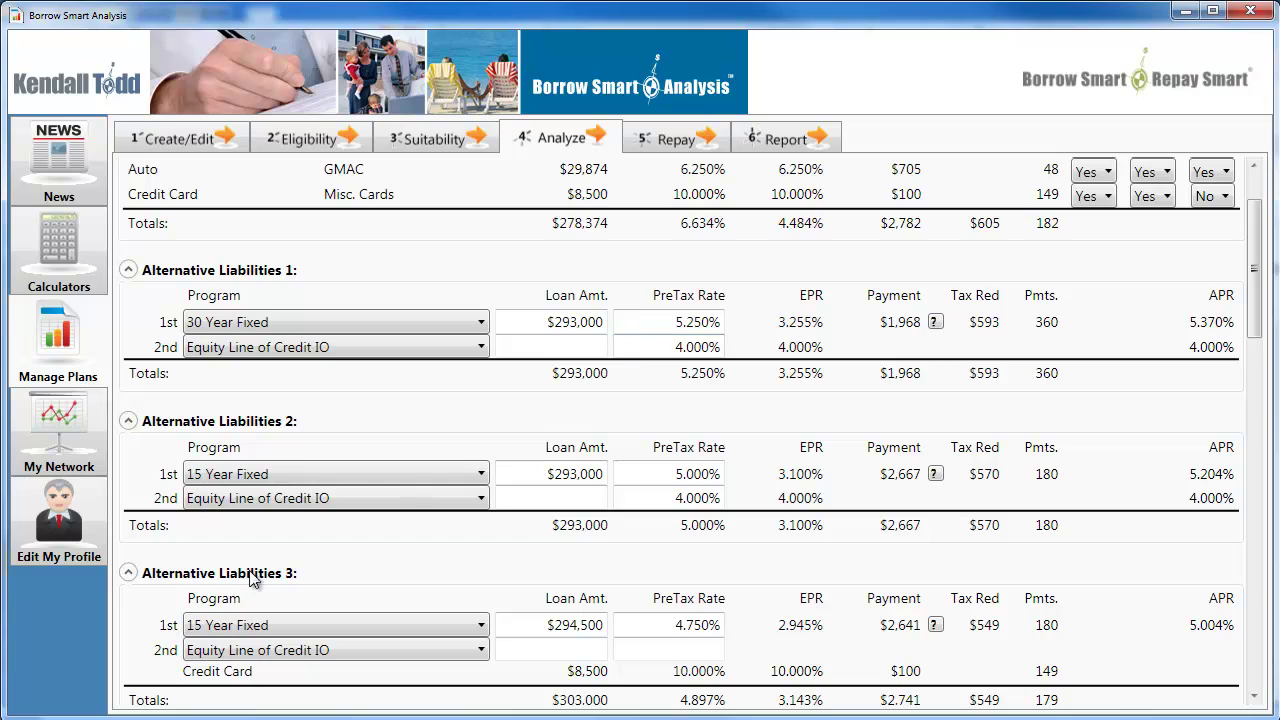
- Collapse Alternative Liabilities 3 and 2 so that only Alternative 1 is compared with the current liabilities
{"action": "left_click", "coordinate": [128, 573]}
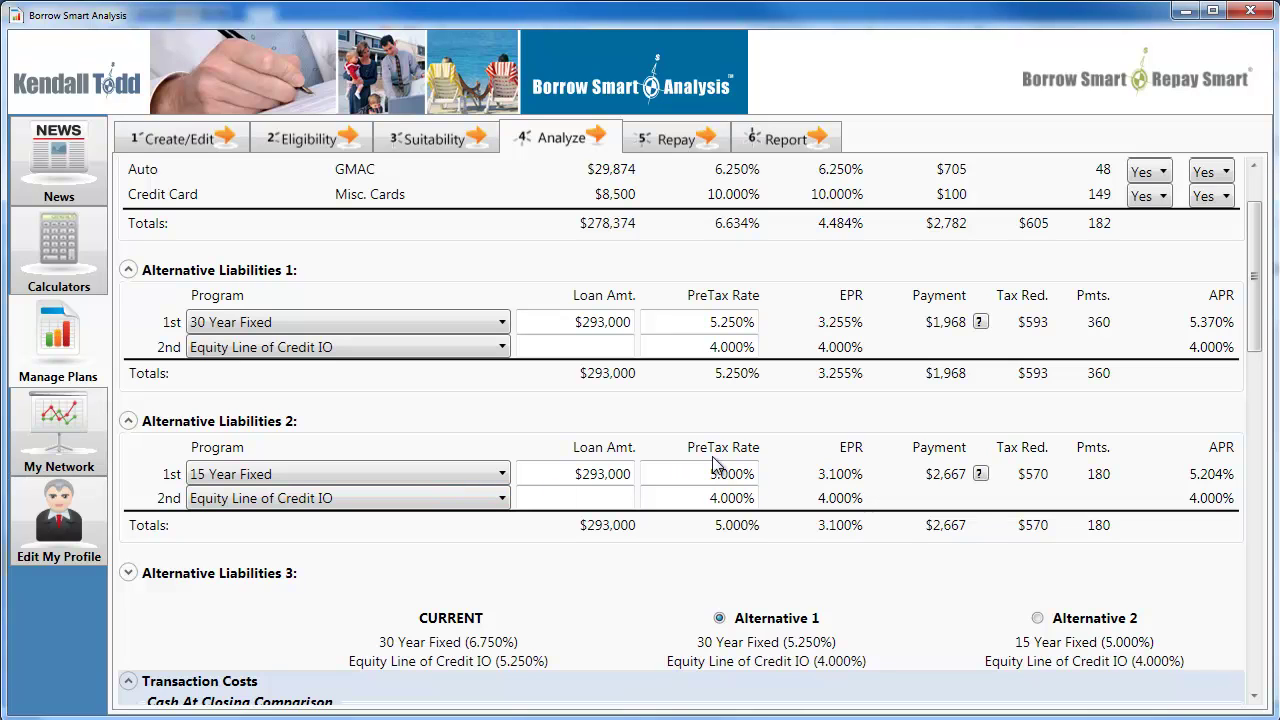
{"action": "scroll", "coordinate": [714, 466], "scroll_direction": "up", "scroll_amount": 1}
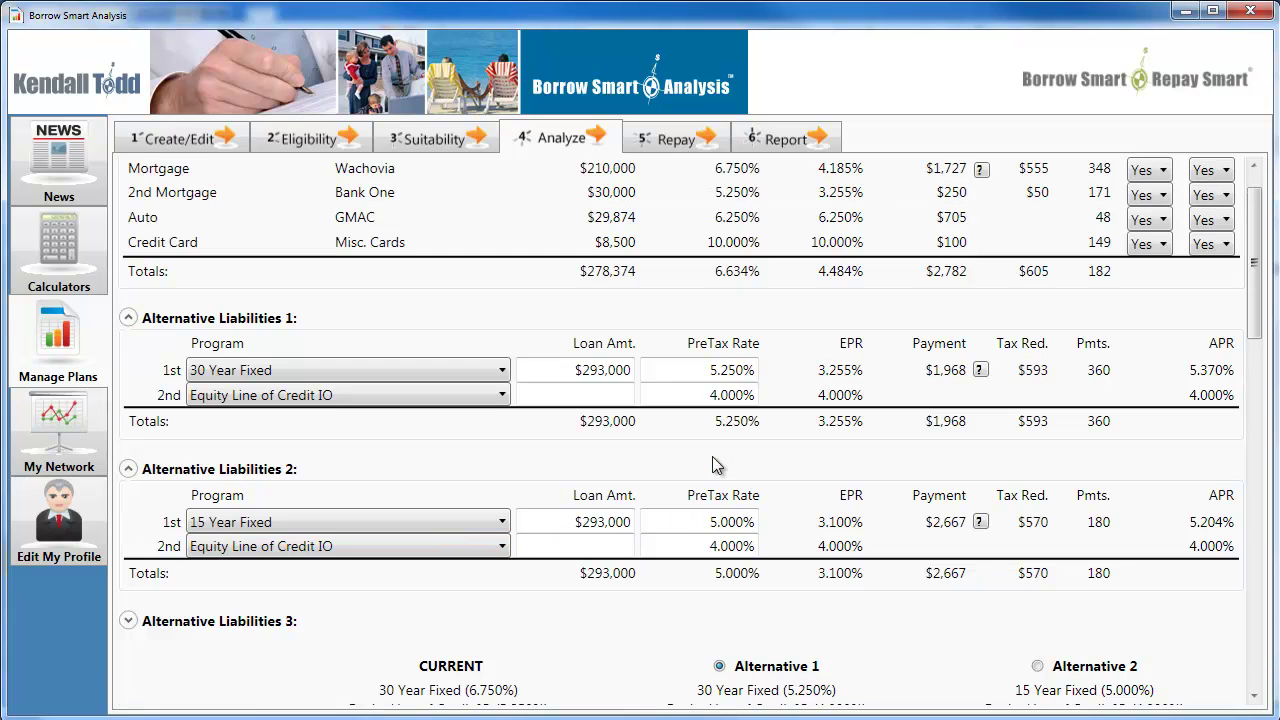
{"action": "scroll", "coordinate": [965, 368], "scroll_direction": "up", "scroll_amount": 1}
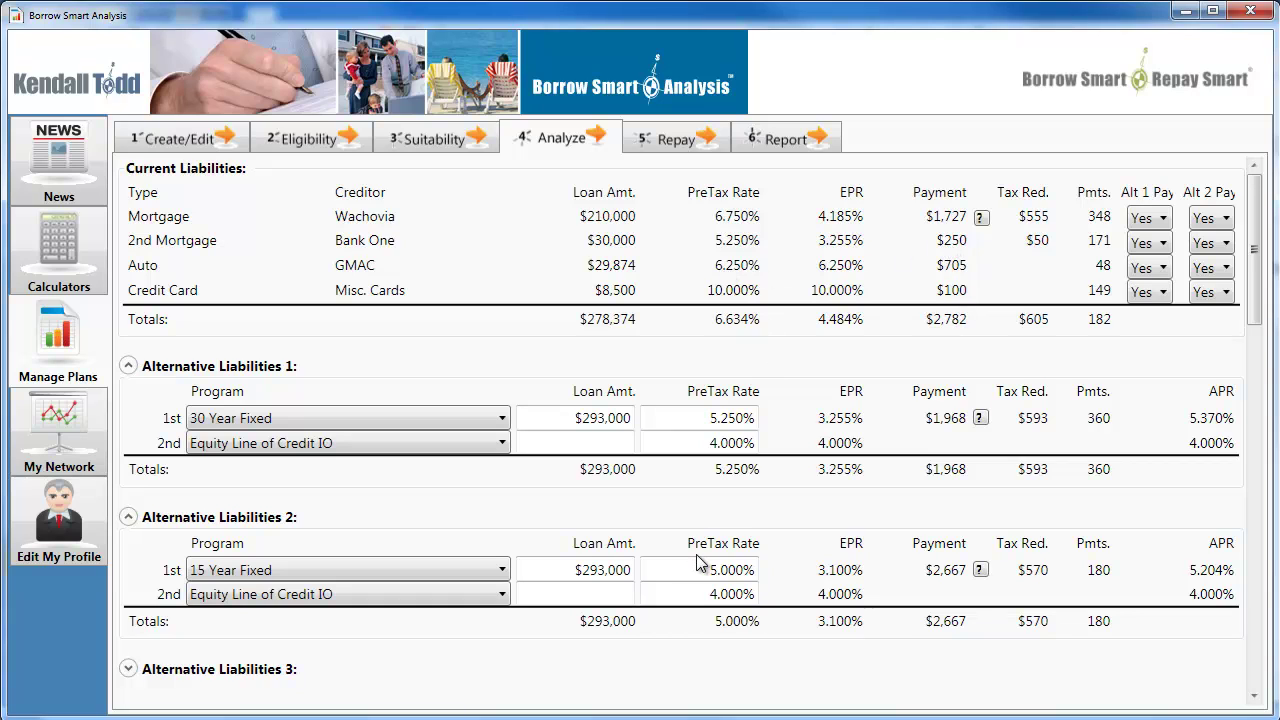
{"action": "left_click", "coordinate": [128, 517]}
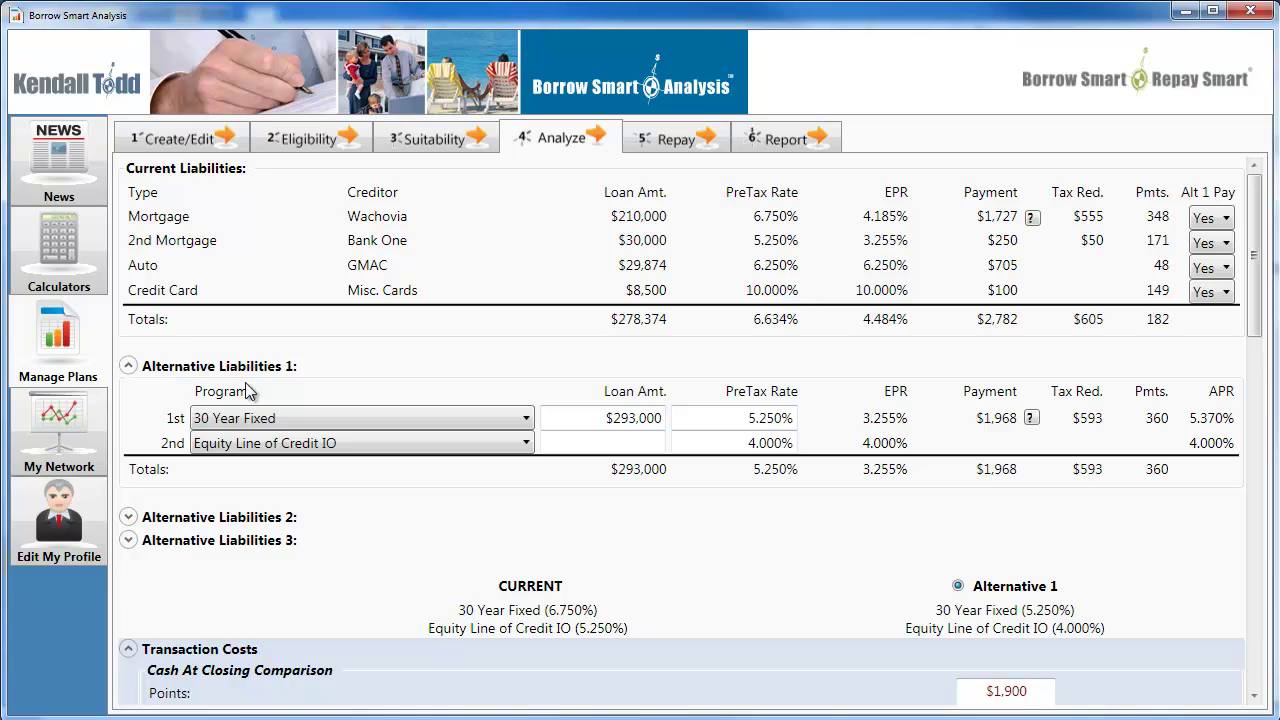
- Set the Alternative 1 payoff of the GMAC auto loan to No and check the net cash at closing
{"action": "left_click", "coordinate": [1213, 270]}
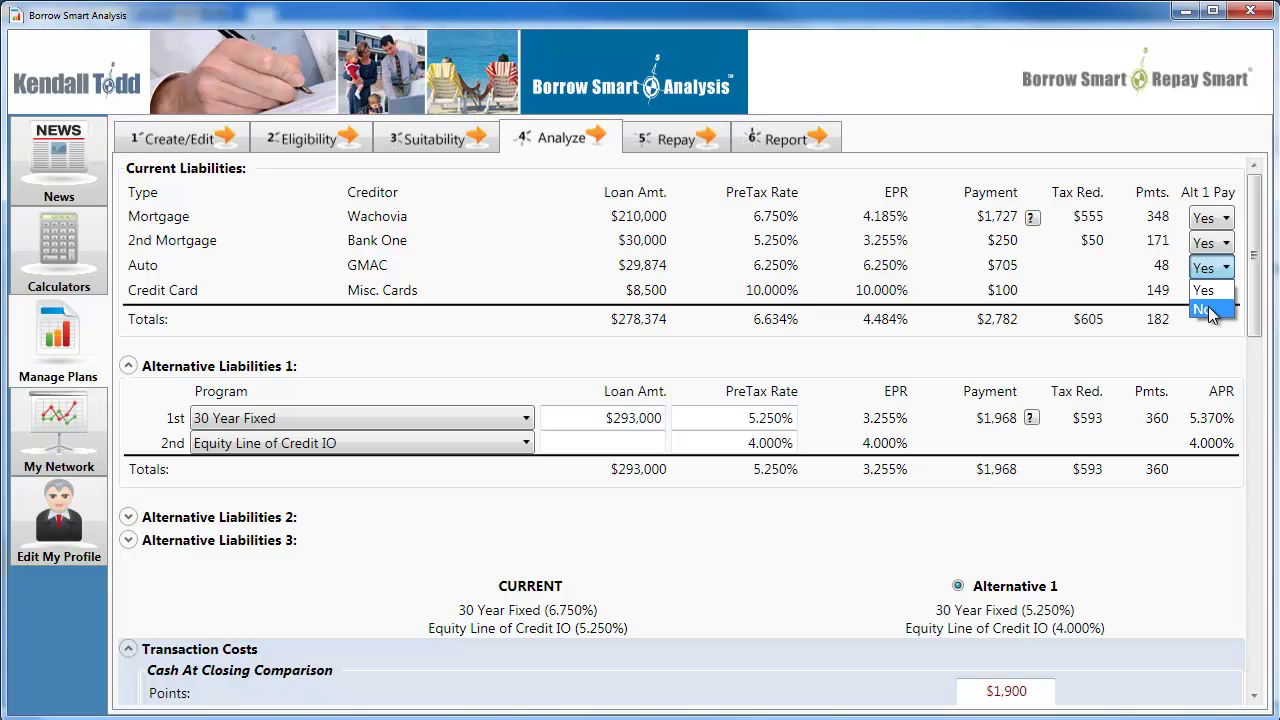
{"action": "left_click", "coordinate": [1203, 310]}
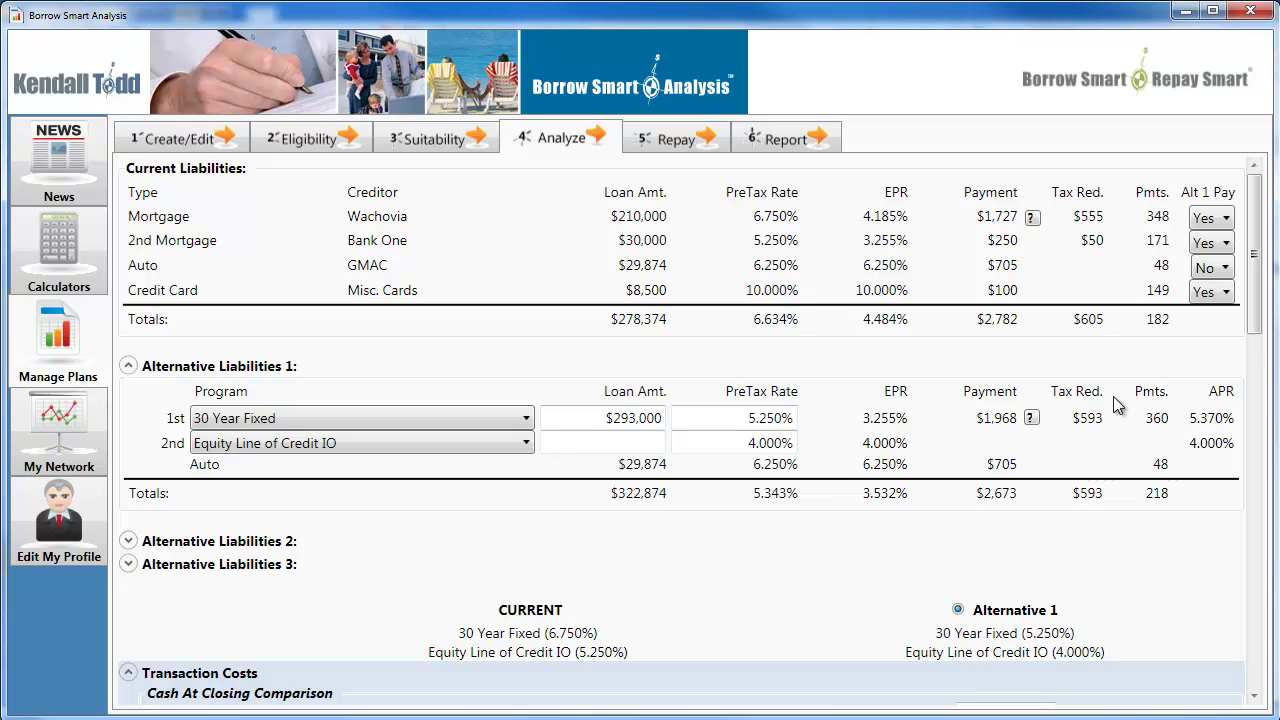
{"action": "left_click_drag", "start_coordinate": [1258, 290], "coordinate": [1258, 378]}
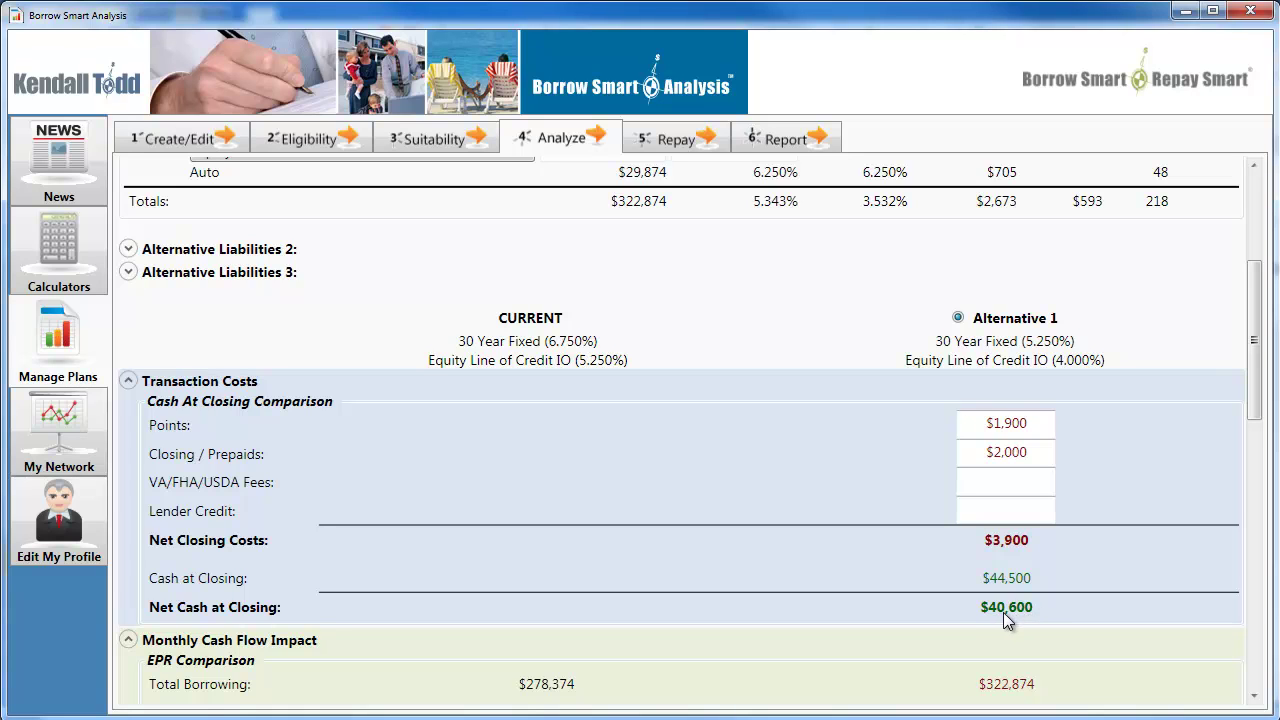
{"action": "scroll", "coordinate": [1001, 612], "scroll_direction": "up", "scroll_amount": 4}
{"action": "scroll", "coordinate": [1001, 612], "scroll_direction": "up", "scroll_amount": 2}
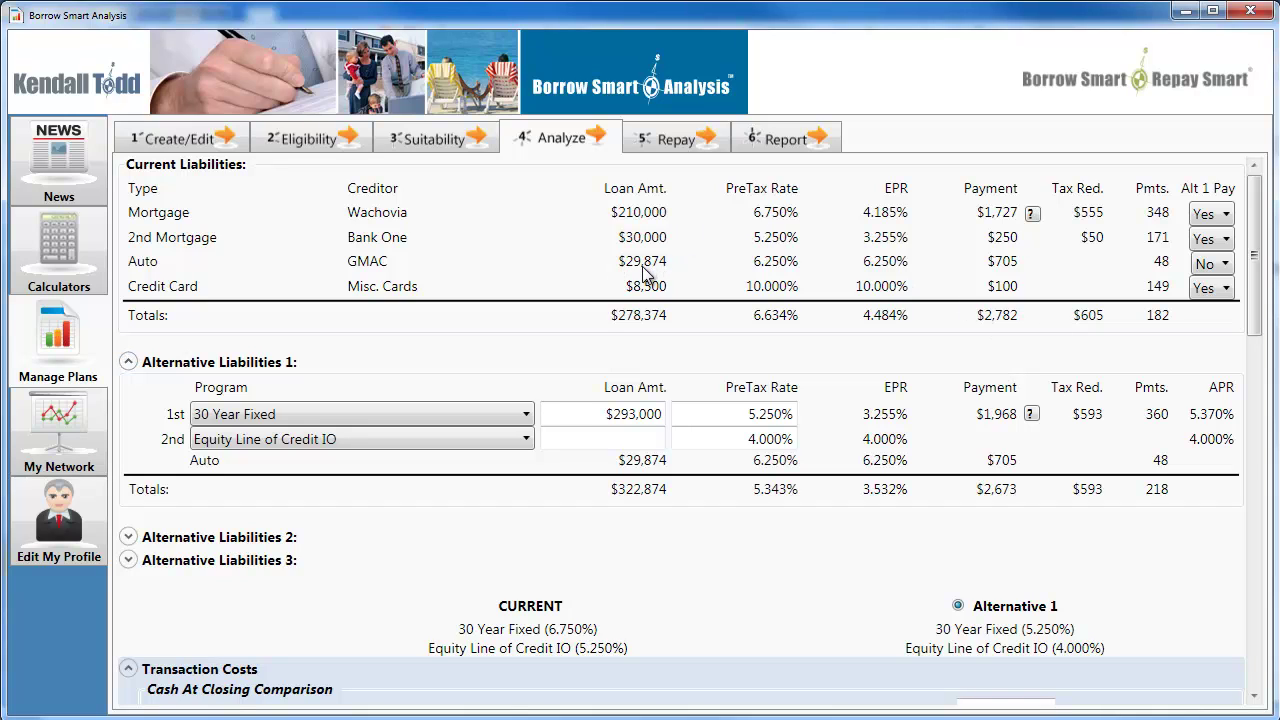
- Expand Alternative Liabilities 2 and set its first mortgage to 30 Year Fixed at 5.250%
{"action": "left_click", "coordinate": [129, 537]}
{"action": "scroll", "coordinate": [565, 492], "scroll_direction": "down", "scroll_amount": 1}
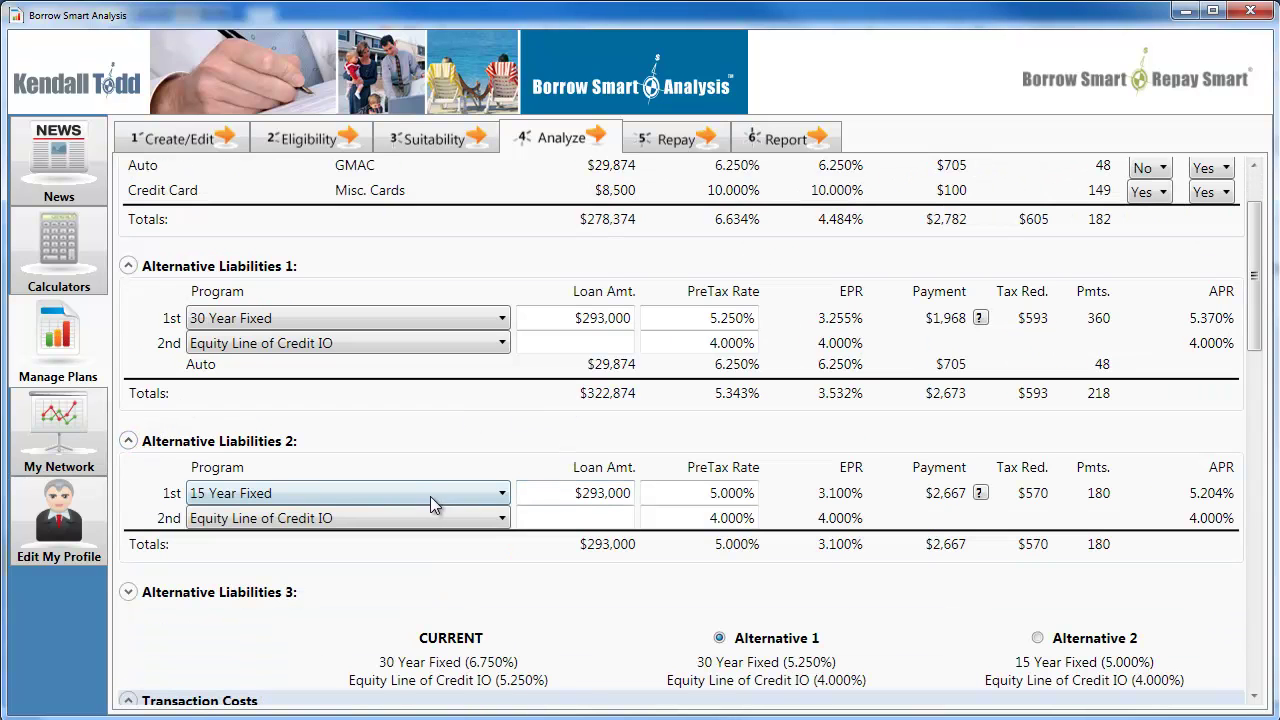
{"action": "left_click", "coordinate": [424, 492]}
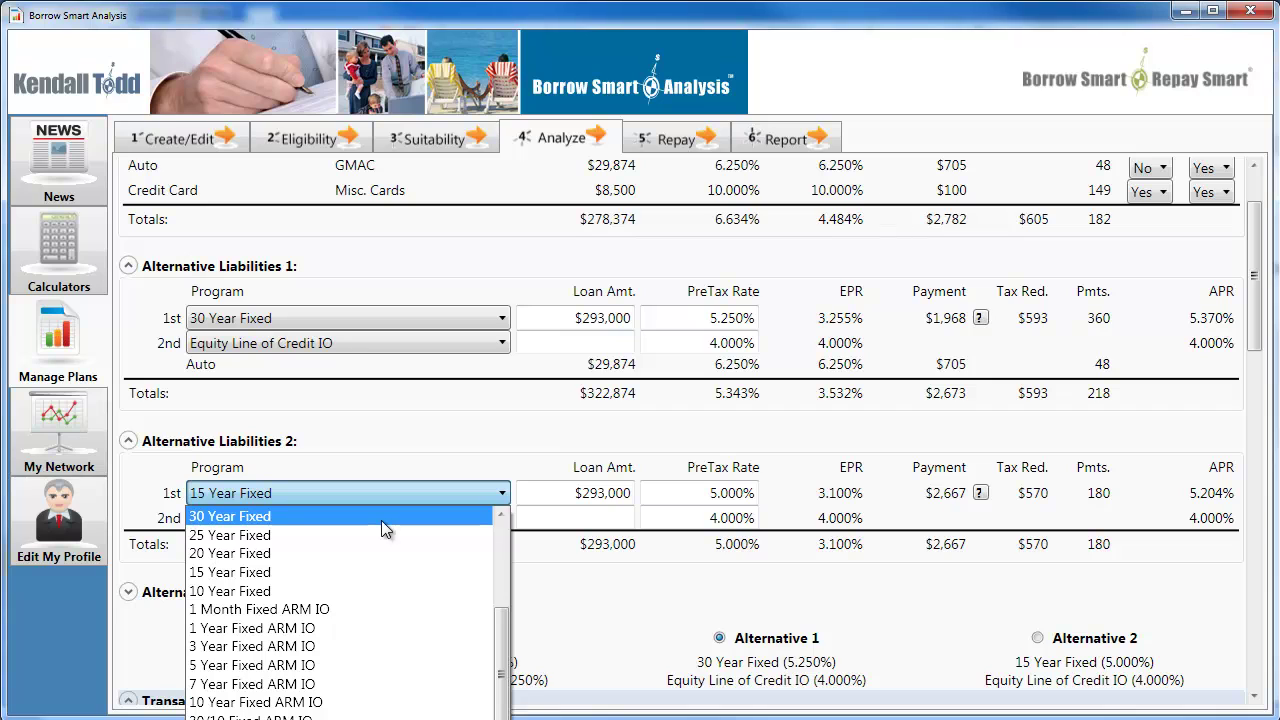
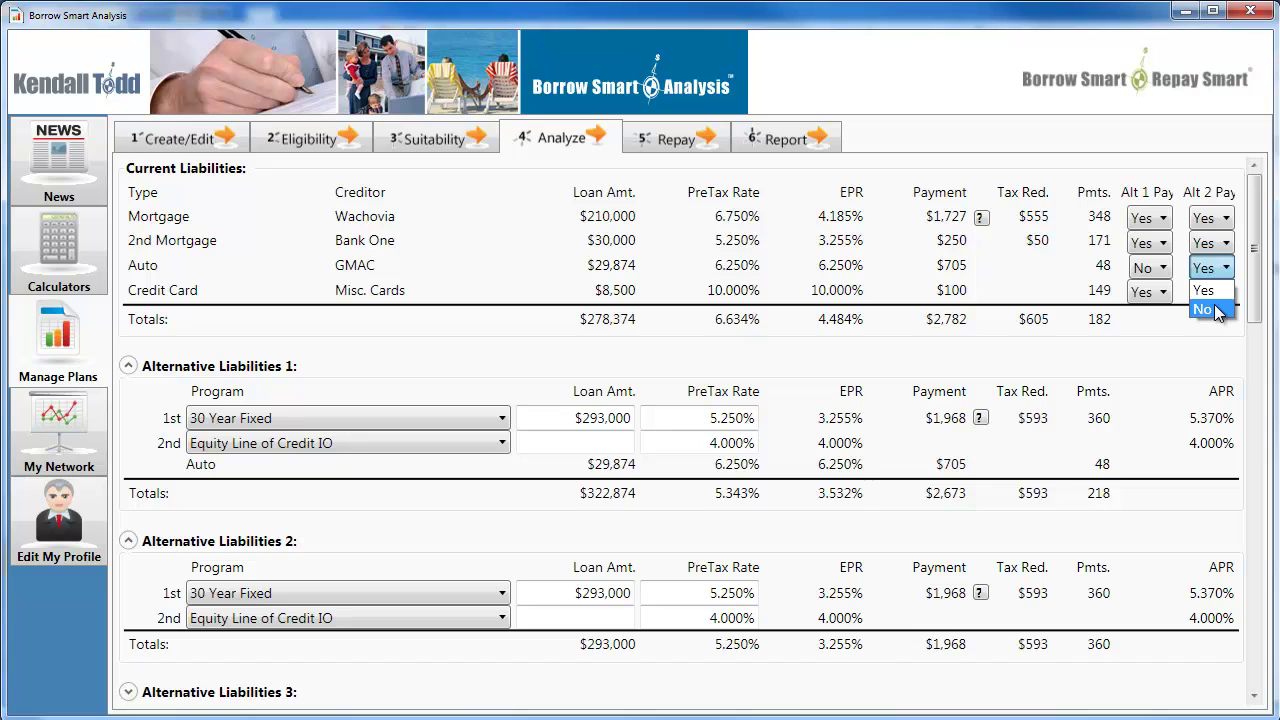
- Set the Alternative 2 payoff of the auto loan and the credit card to No and check the closing costs
{"action": "left_click", "coordinate": [1216, 312]}
{"action": "left_click", "coordinate": [1216, 292]}
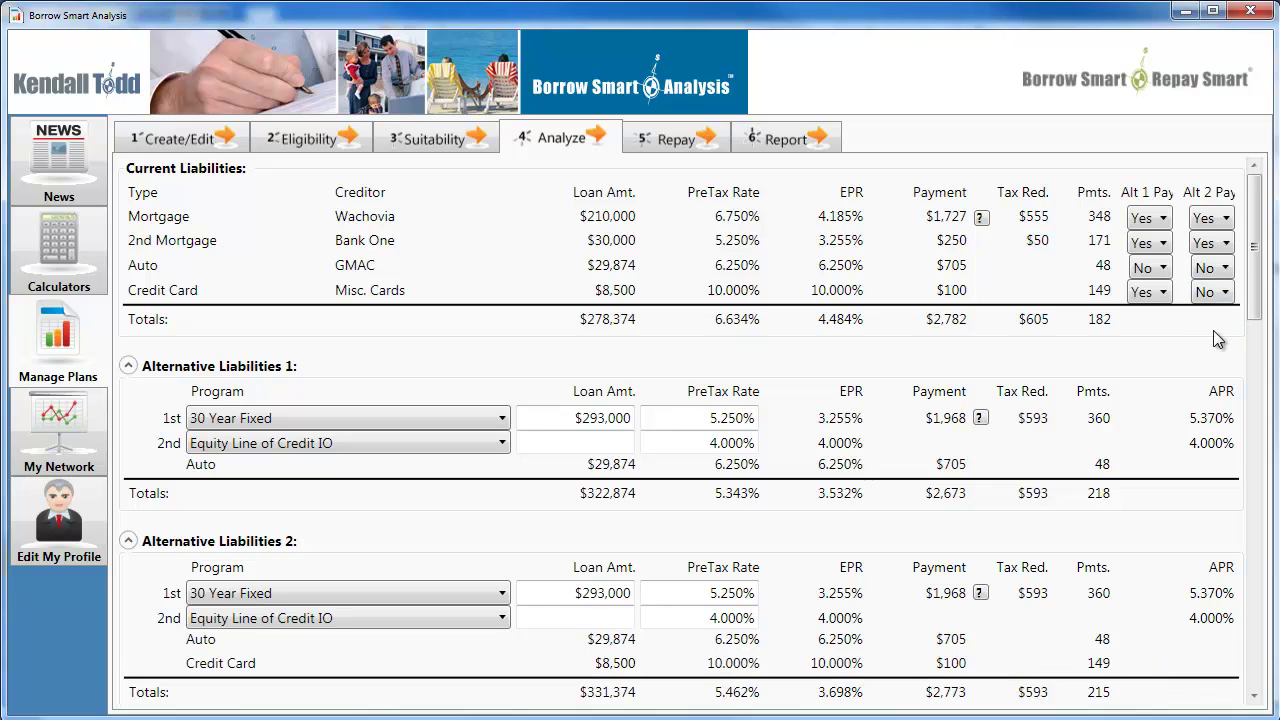
{"action": "scroll", "coordinate": [659, 485], "scroll_direction": "down", "scroll_amount": 1}
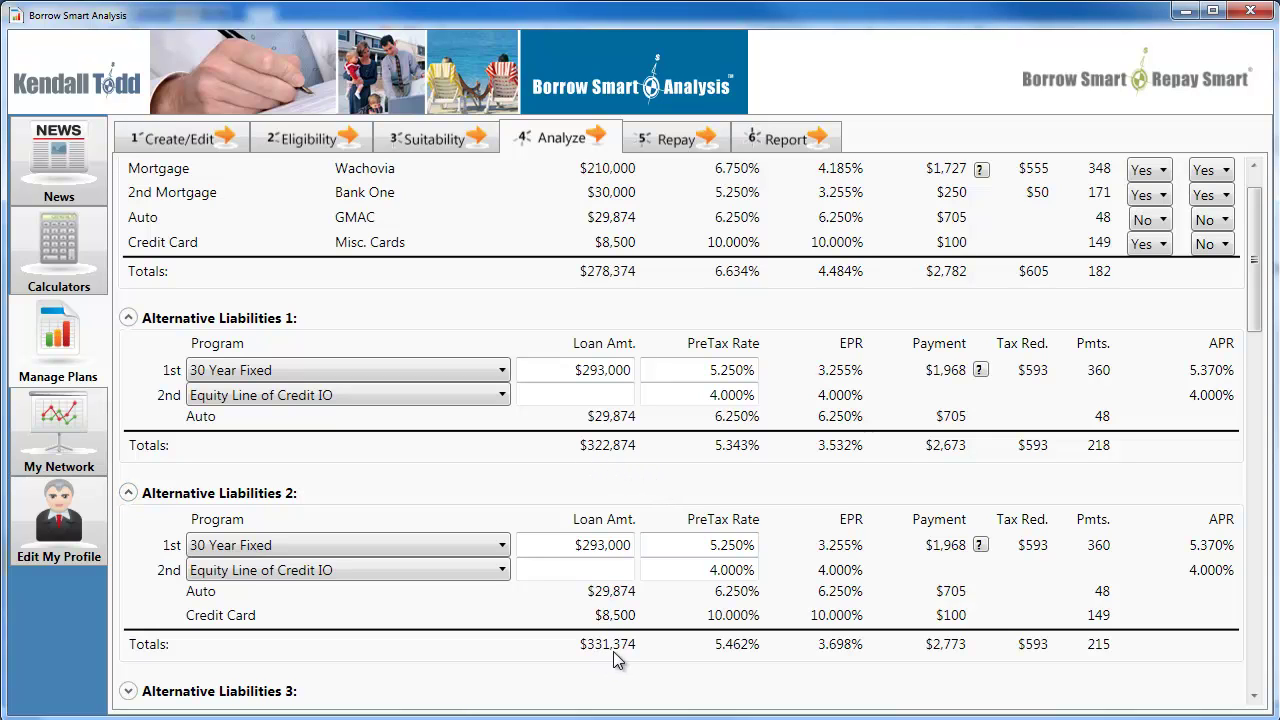
{"action": "scroll", "coordinate": [820, 610], "scroll_direction": "down", "scroll_amount": 8}
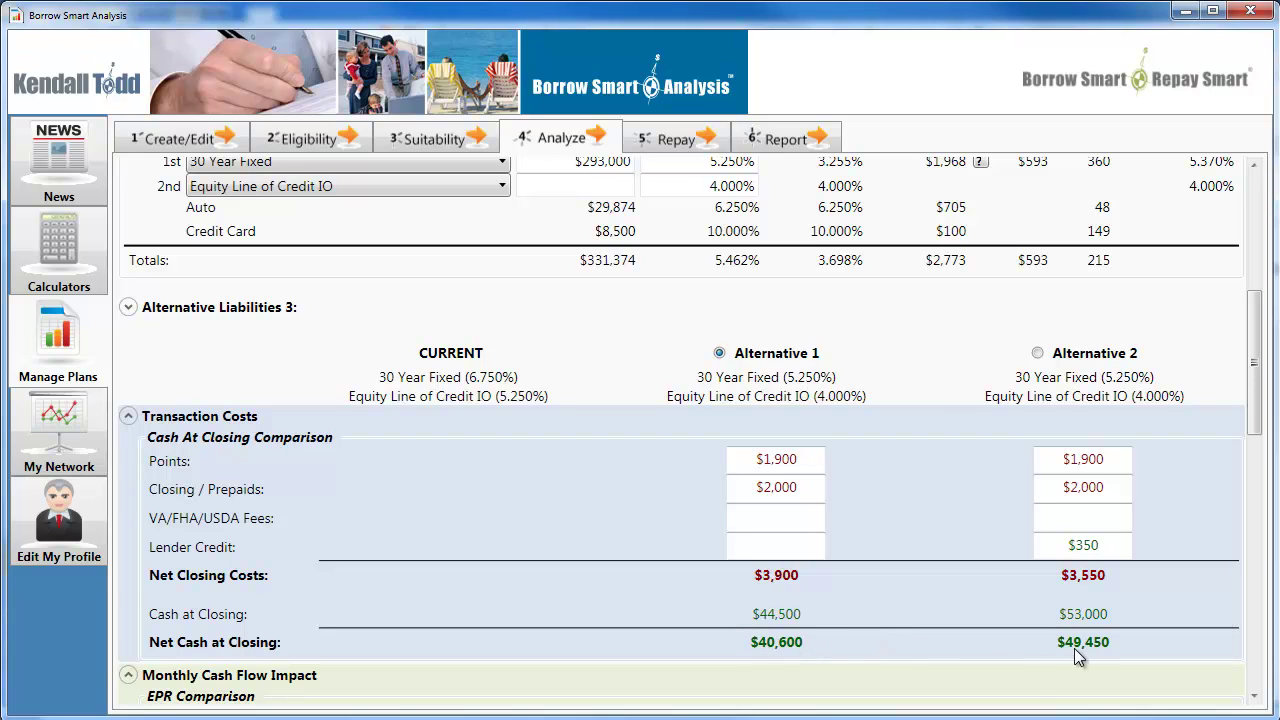
- Set the first mortgage's loan amount in Alternative Liabilities 2 to $265,000
{"action": "scroll", "coordinate": [1078, 648], "scroll_direction": "up", "scroll_amount": 6}
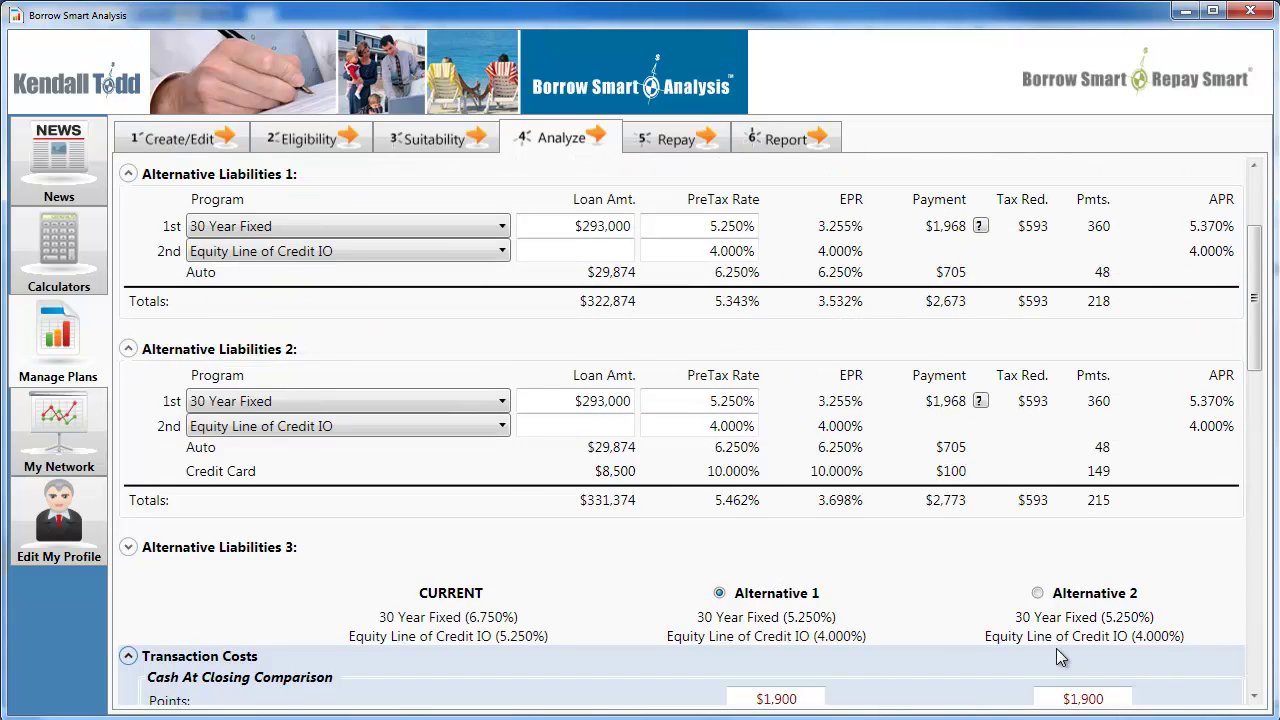
{"action": "scroll", "coordinate": [985, 648], "scroll_direction": "up", "scroll_amount": 1}
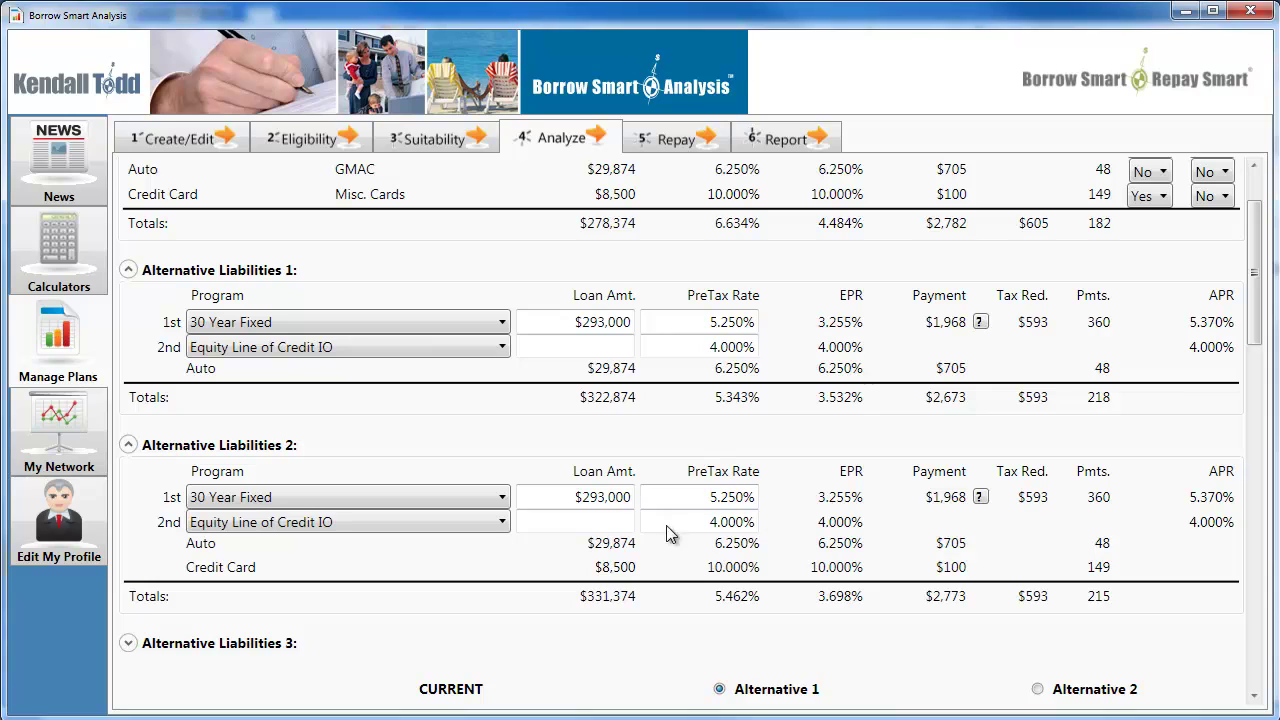
{"action": "left_click", "coordinate": [569, 495]}
{"action": "double_click", "coordinate": [569, 495]}
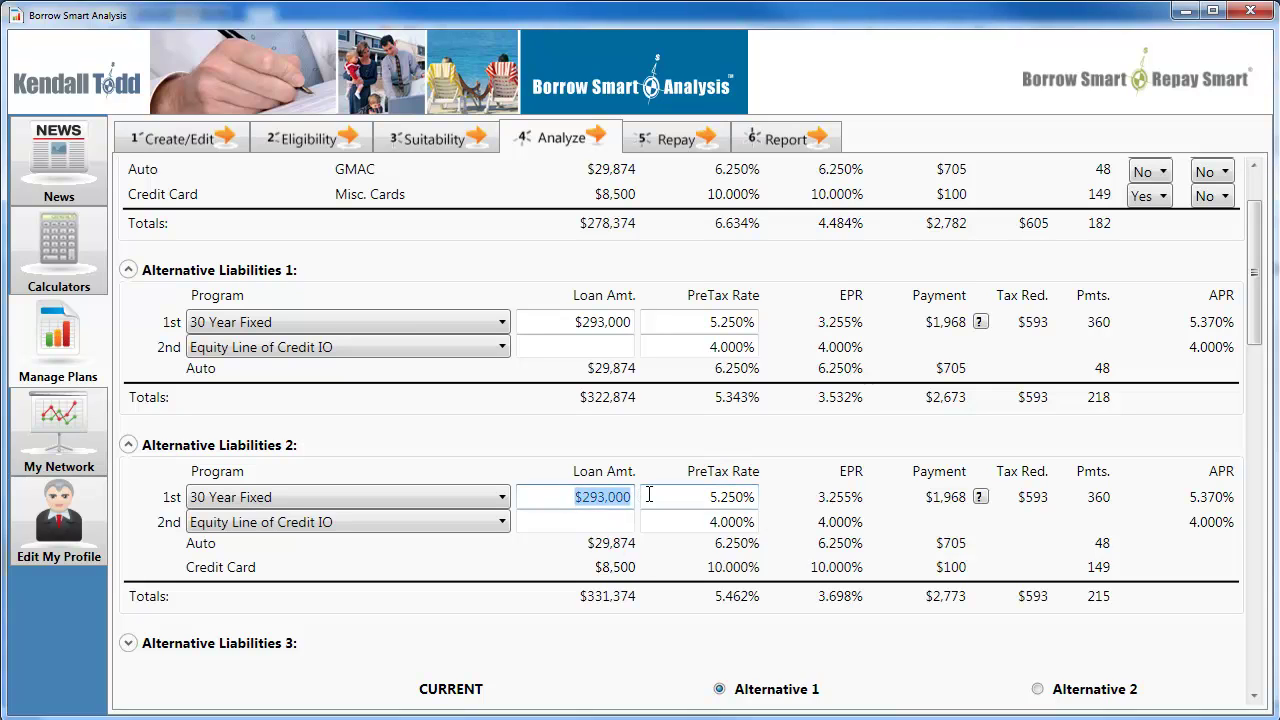
{"action": "type", "text": "265"}
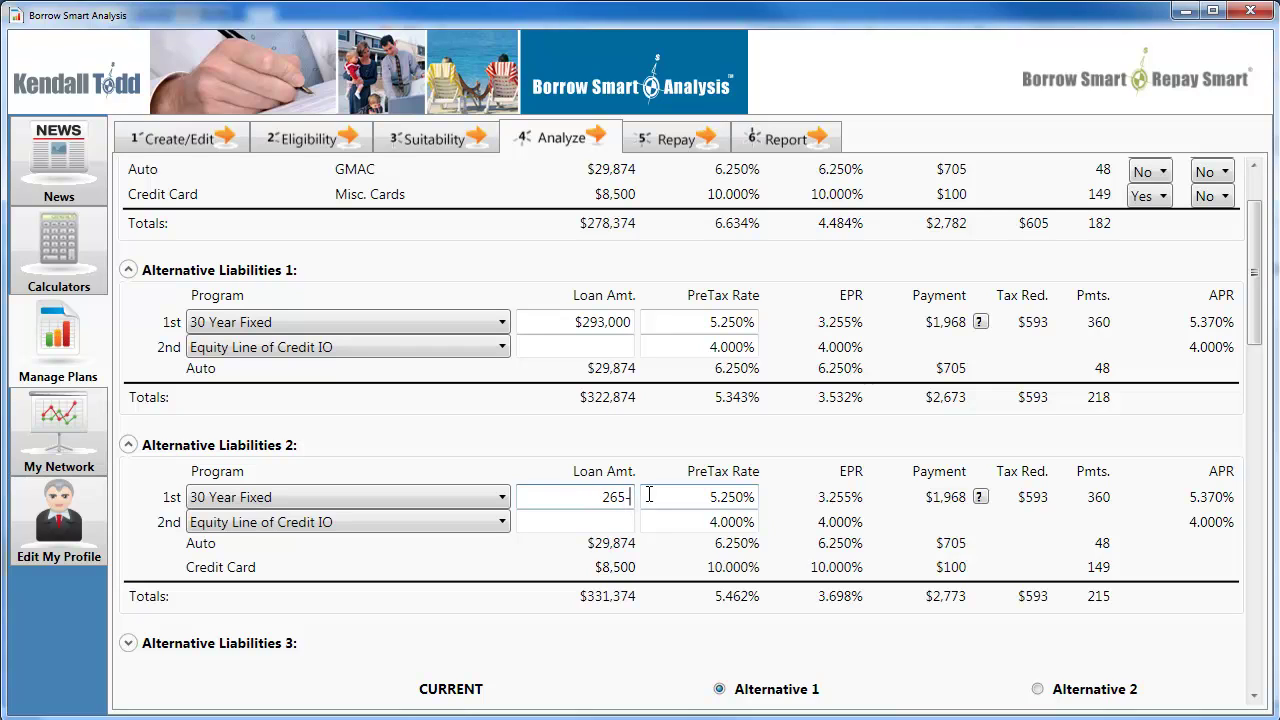
{"action": "type", "text": "000"}
{"action": "key", "text": "Tab"}
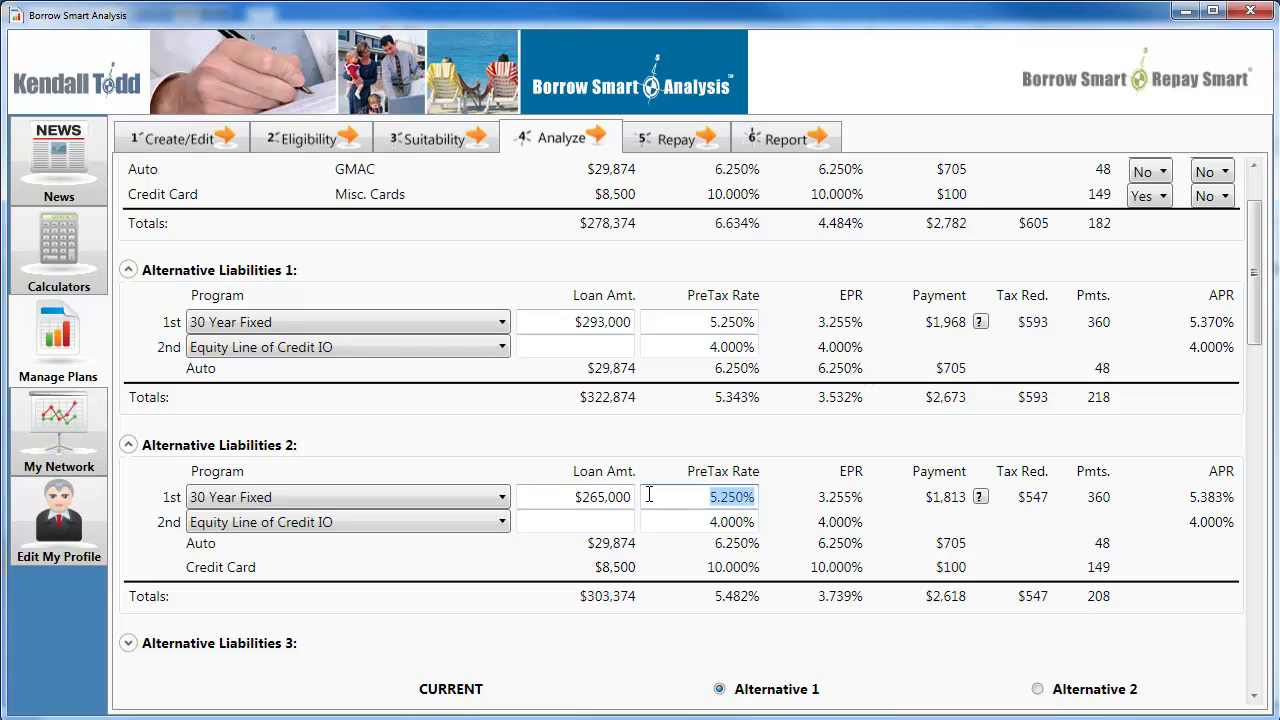
- Compare both alternatives' transaction costs, cash flow, equity and savings down to the net wealth impact
{"action": "scroll", "coordinate": [1260, 385], "scroll_direction": "down", "scroll_amount": 1}
{"action": "scroll", "coordinate": [1260, 385], "scroll_direction": "down", "scroll_amount": 3}
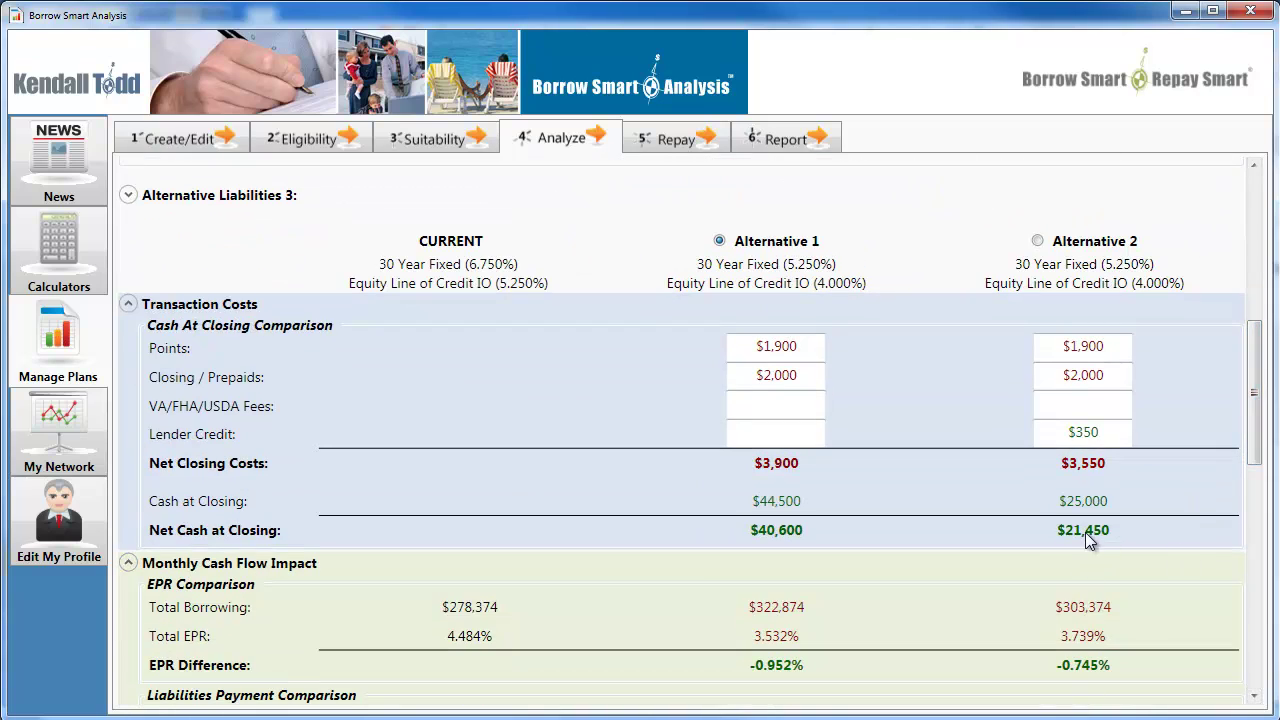
{"action": "left_click_drag", "start_coordinate": [1255, 435], "coordinate": [1265, 660]}
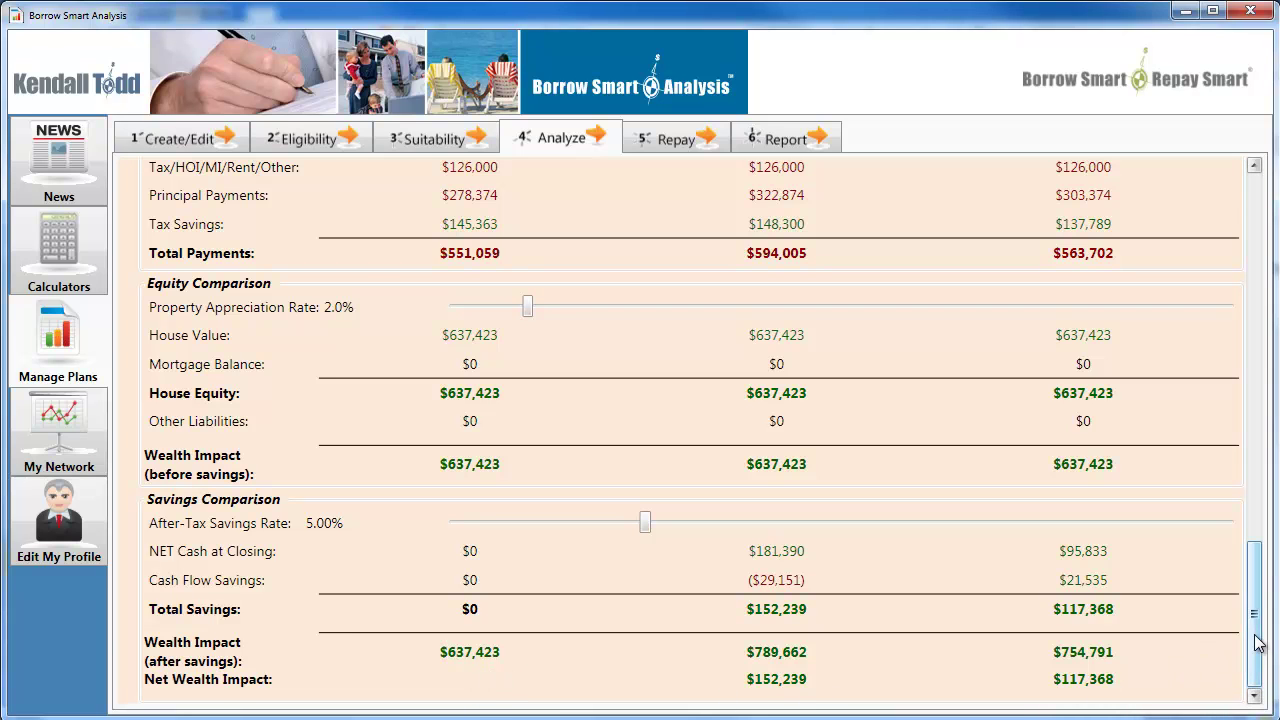
- Expand Alternative Liabilities 3 and set the Alternative 3 payoff of the credit card to Yes
{"action": "left_click_drag", "start_coordinate": [1257, 574], "coordinate": [1250, 312]}
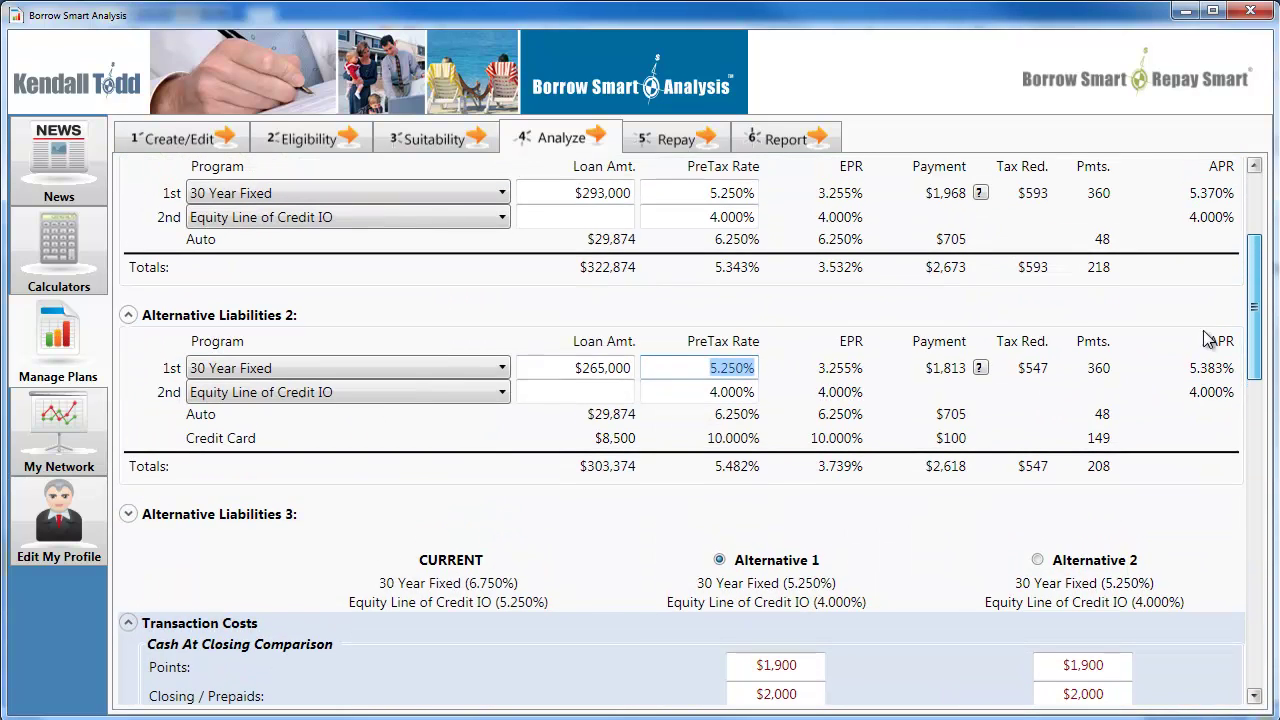
{"action": "left_click", "coordinate": [128, 511]}
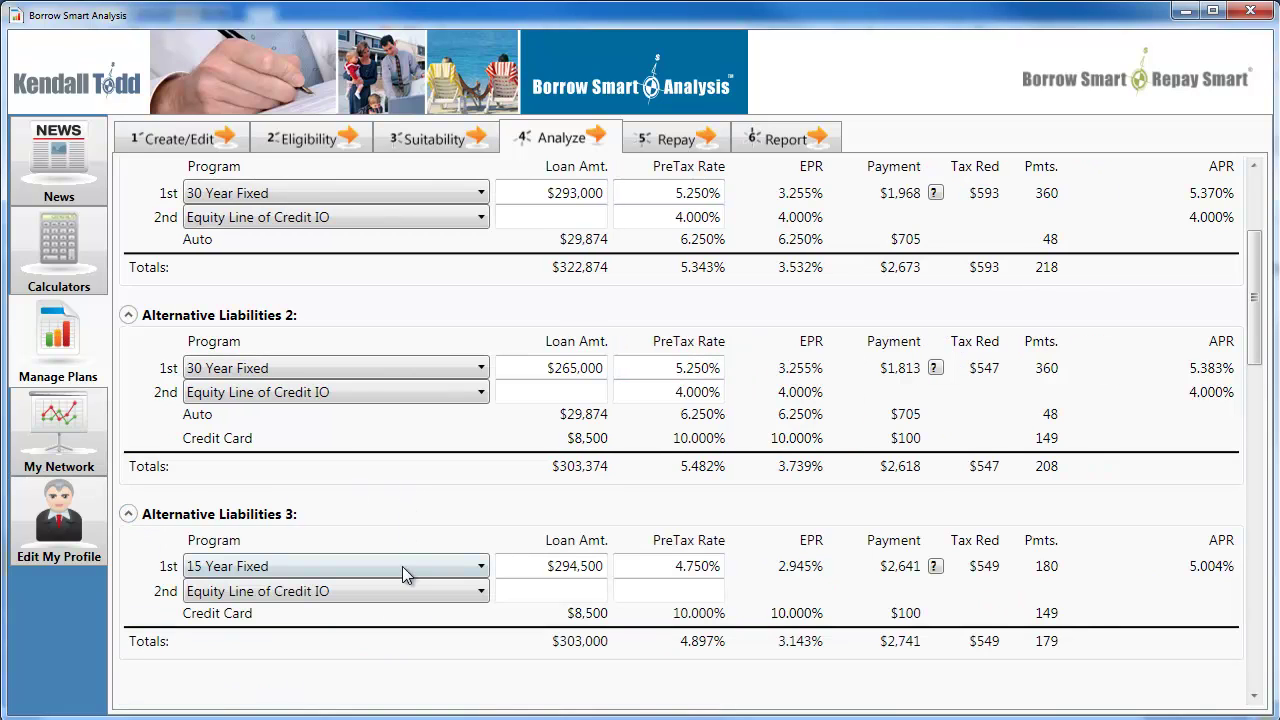
{"action": "scroll", "coordinate": [934, 489], "scroll_direction": "up", "scroll_amount": 5}
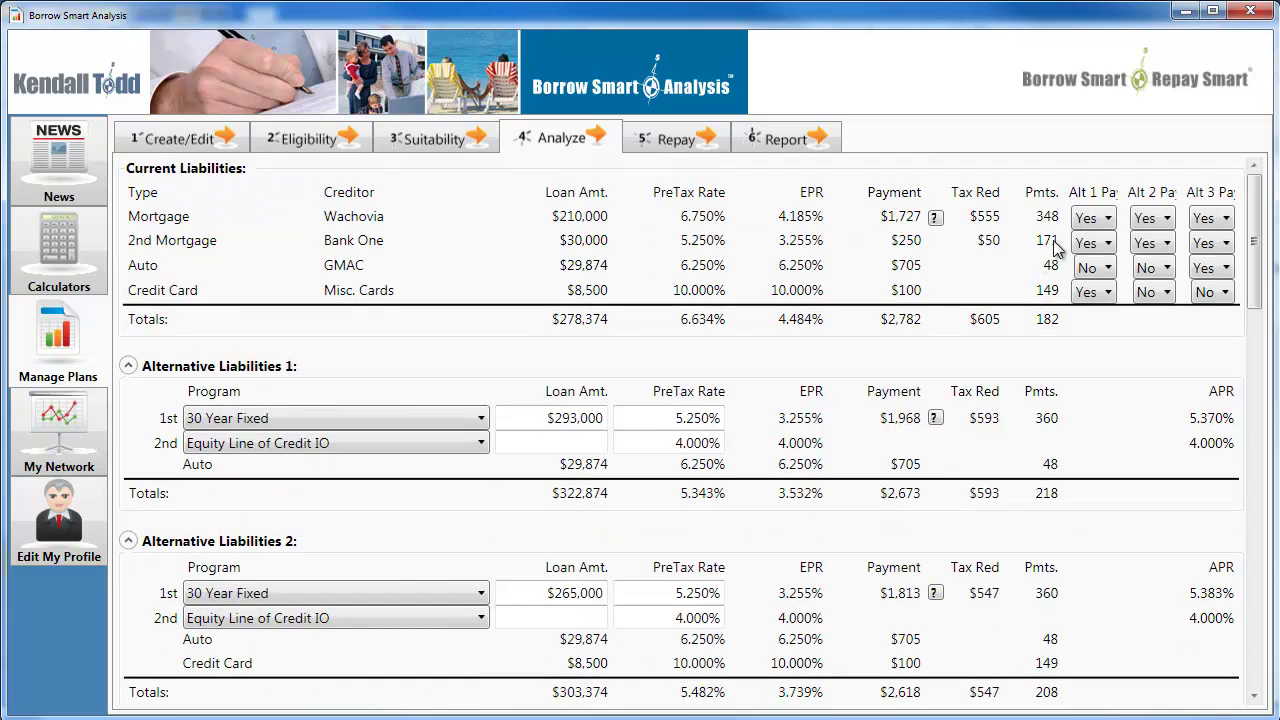
{"action": "left_click", "coordinate": [1222, 292]}
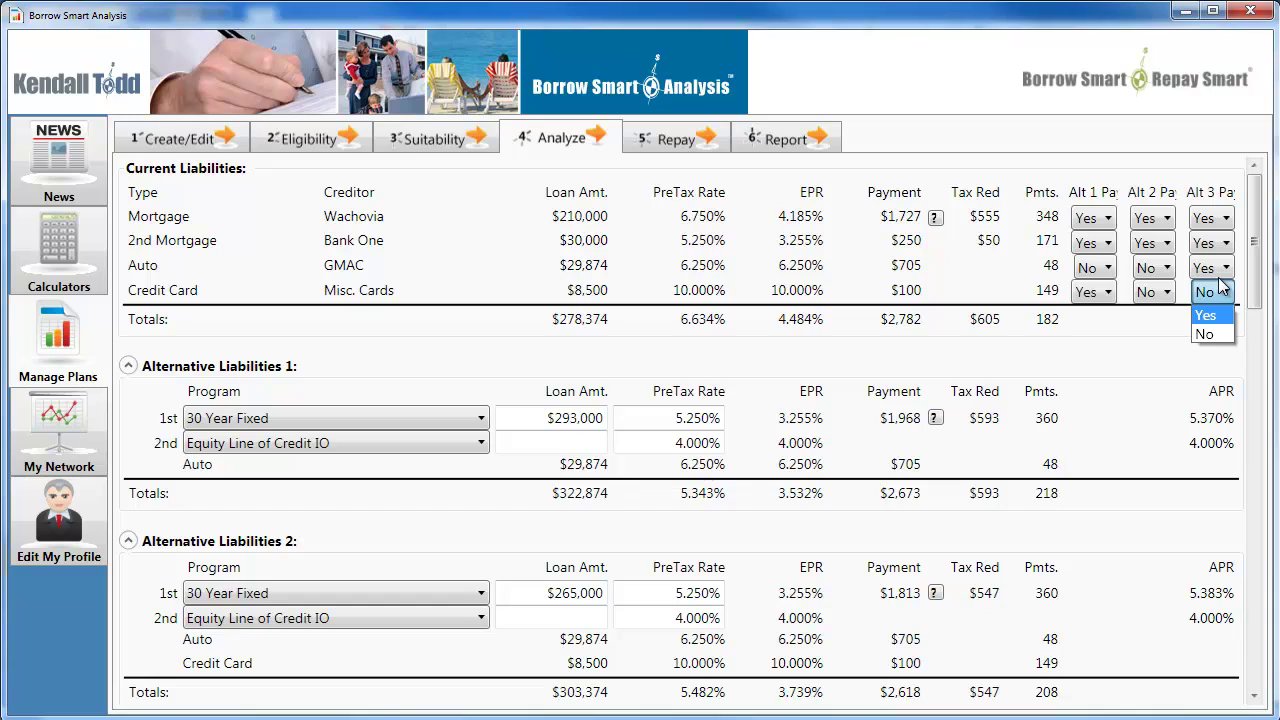
{"action": "key", "text": "Return"}
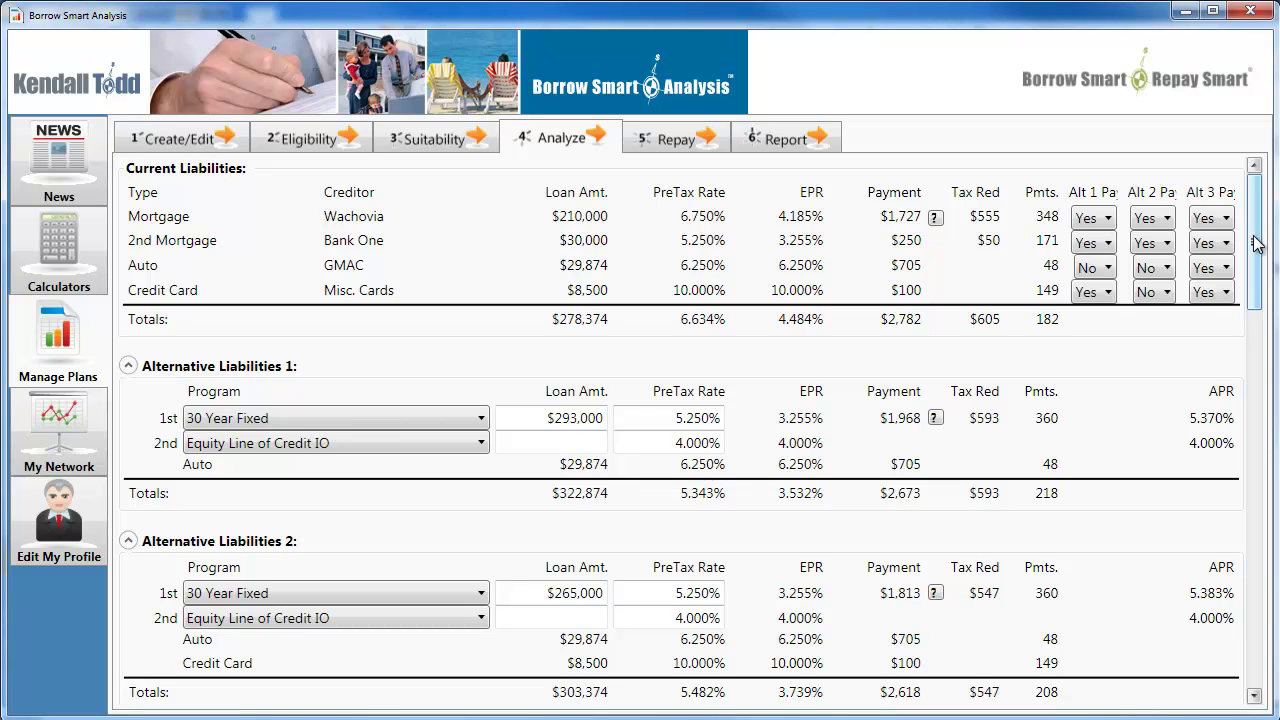
- Compare the three alternatives down to their net wealth impact and reduce the after-tax savings rate to its minimum
{"action": "left_click_drag", "start_coordinate": [1257, 244], "coordinate": [1257, 422]}
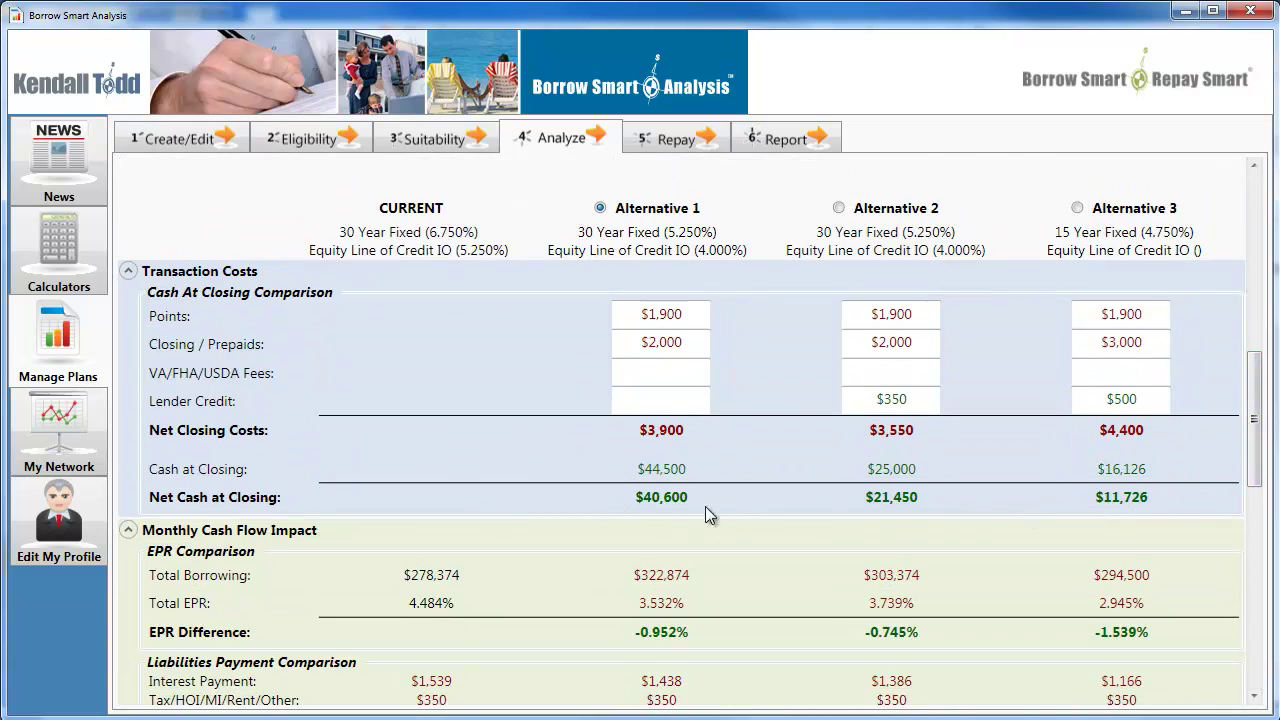
{"action": "left_click_drag", "start_coordinate": [1257, 442], "coordinate": [1257, 518]}
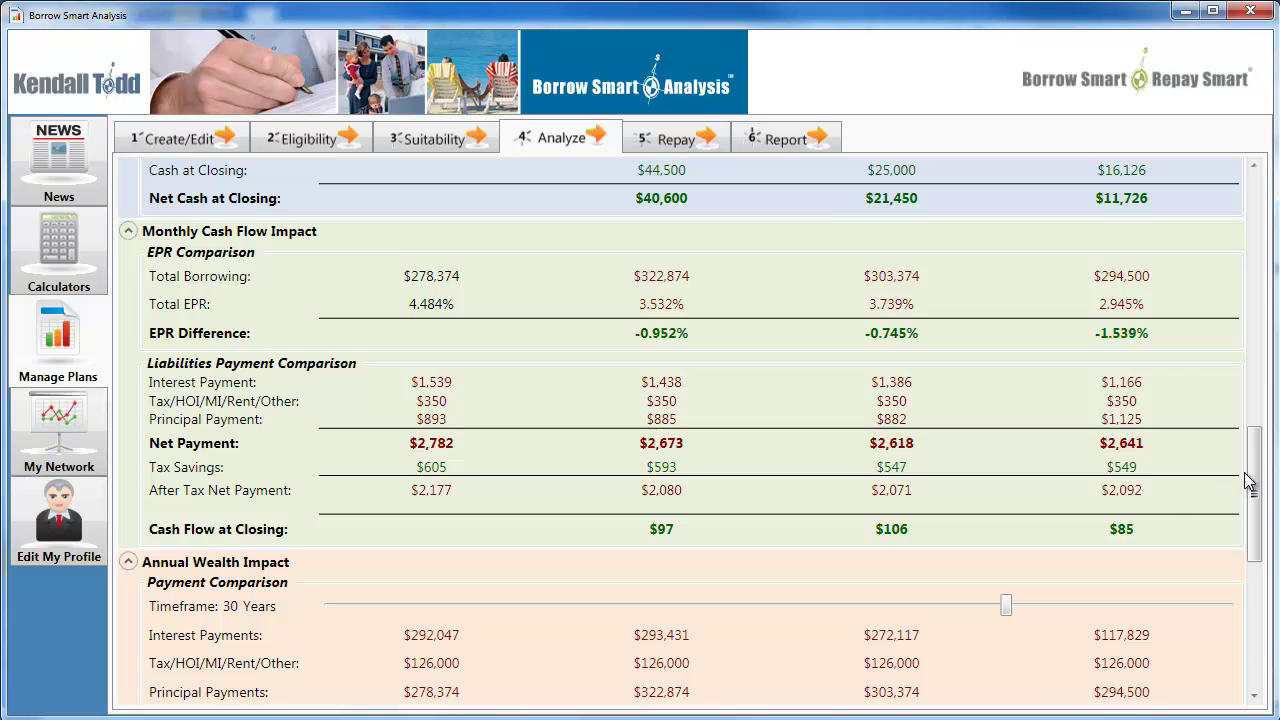
{"action": "left_click_drag", "start_coordinate": [1257, 508], "coordinate": [1260, 622]}
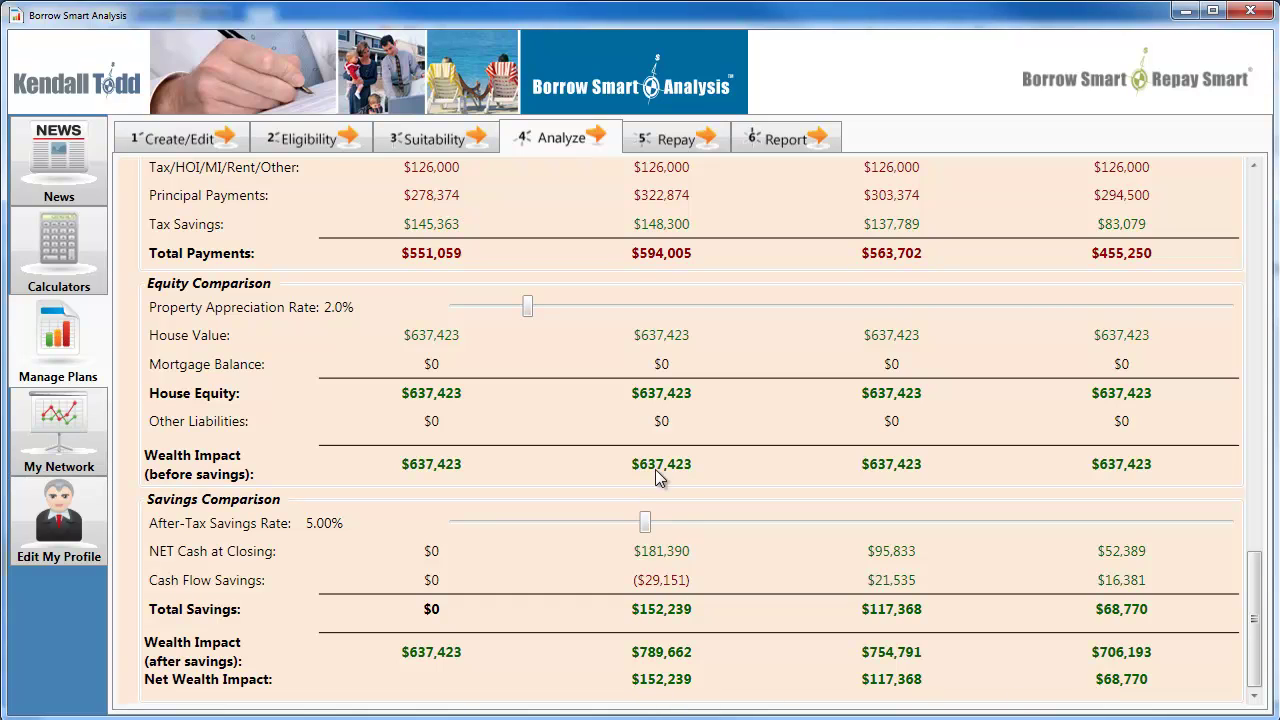
{"action": "left_click_drag", "start_coordinate": [634, 527], "coordinate": [417, 537]}
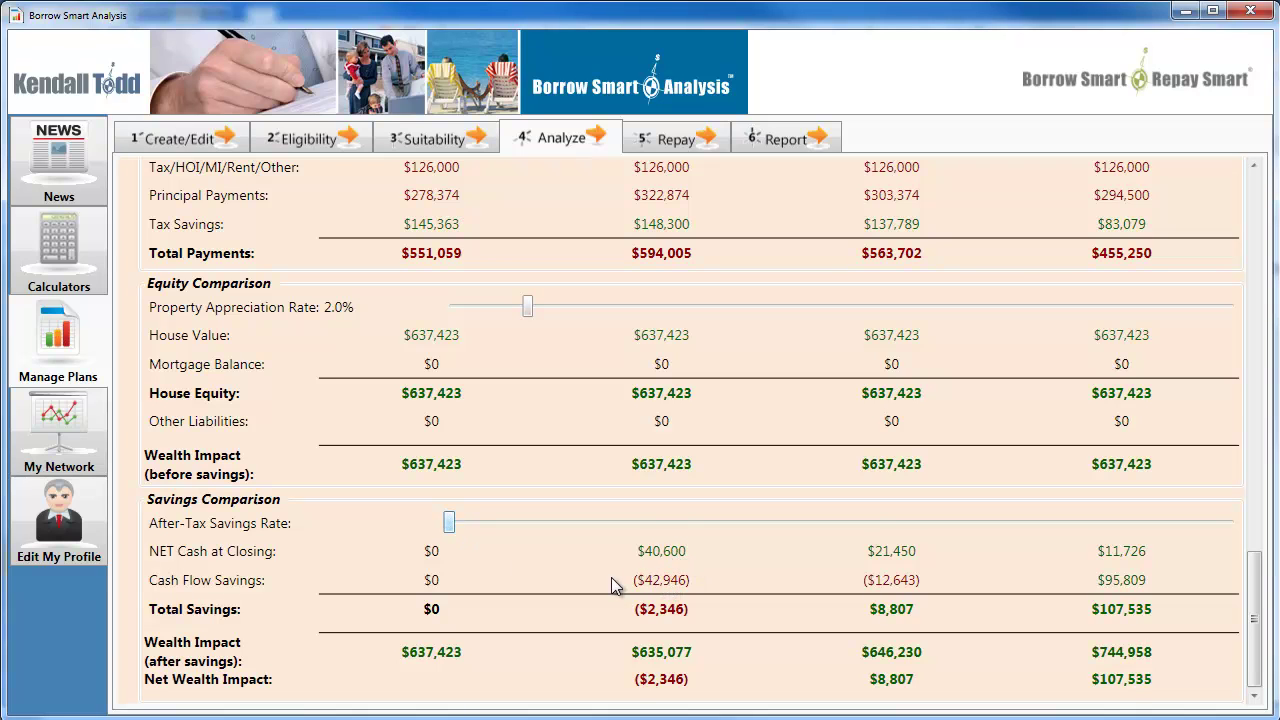
- Review the payment comparison, the alternatives' loan programs, the cash at closing and the monthly cash flow across all three alternatives
{"action": "scroll", "coordinate": [520, 522], "scroll_direction": "up", "scroll_amount": 5}
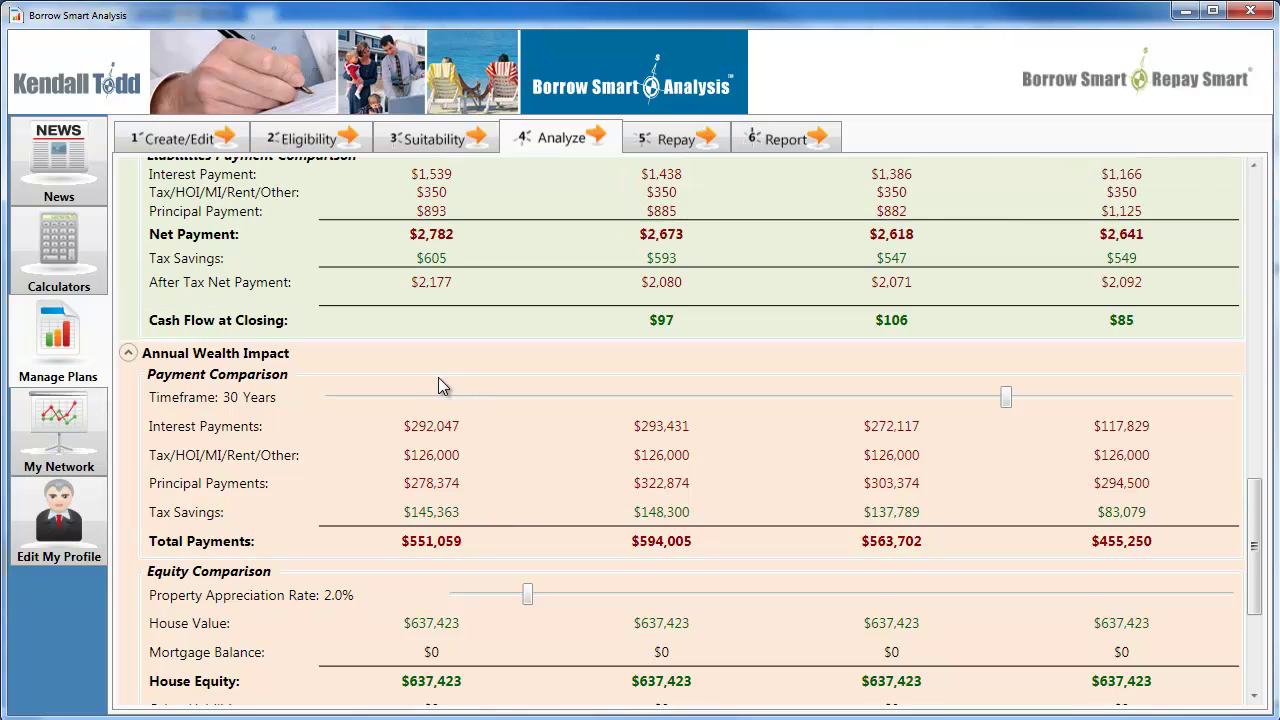
{"action": "scroll", "coordinate": [857, 428], "scroll_direction": "down", "scroll_amount": 6}
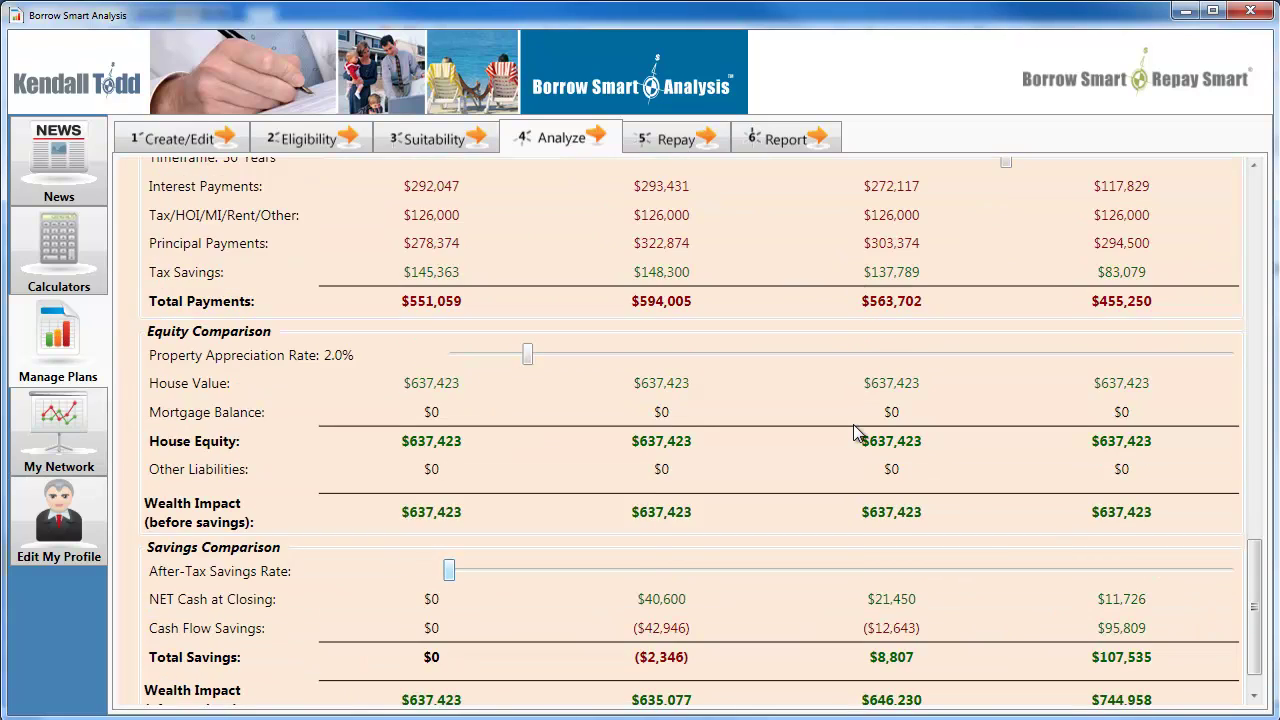
{"action": "scroll", "coordinate": [857, 428], "scroll_direction": "up", "scroll_amount": 7}
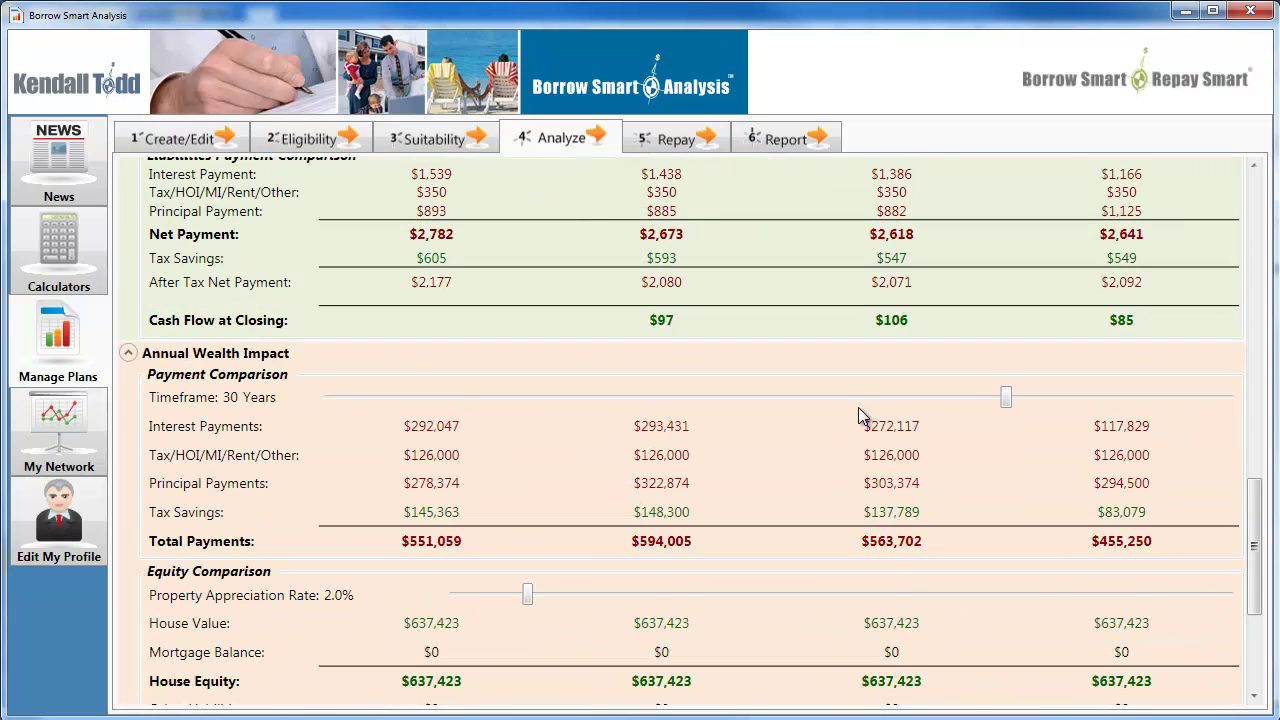
{"action": "scroll", "coordinate": [858, 407], "scroll_direction": "up", "scroll_amount": 12}
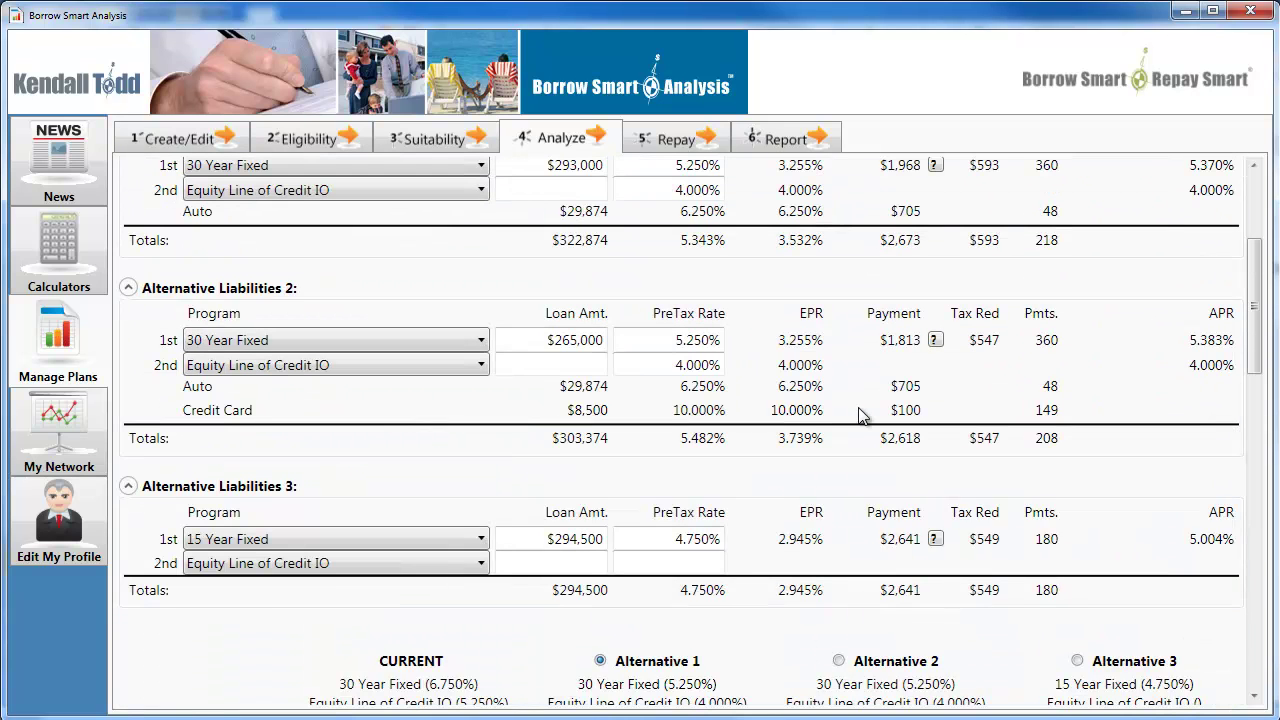
{"action": "scroll", "coordinate": [608, 323], "scroll_direction": "up", "scroll_amount": 4}
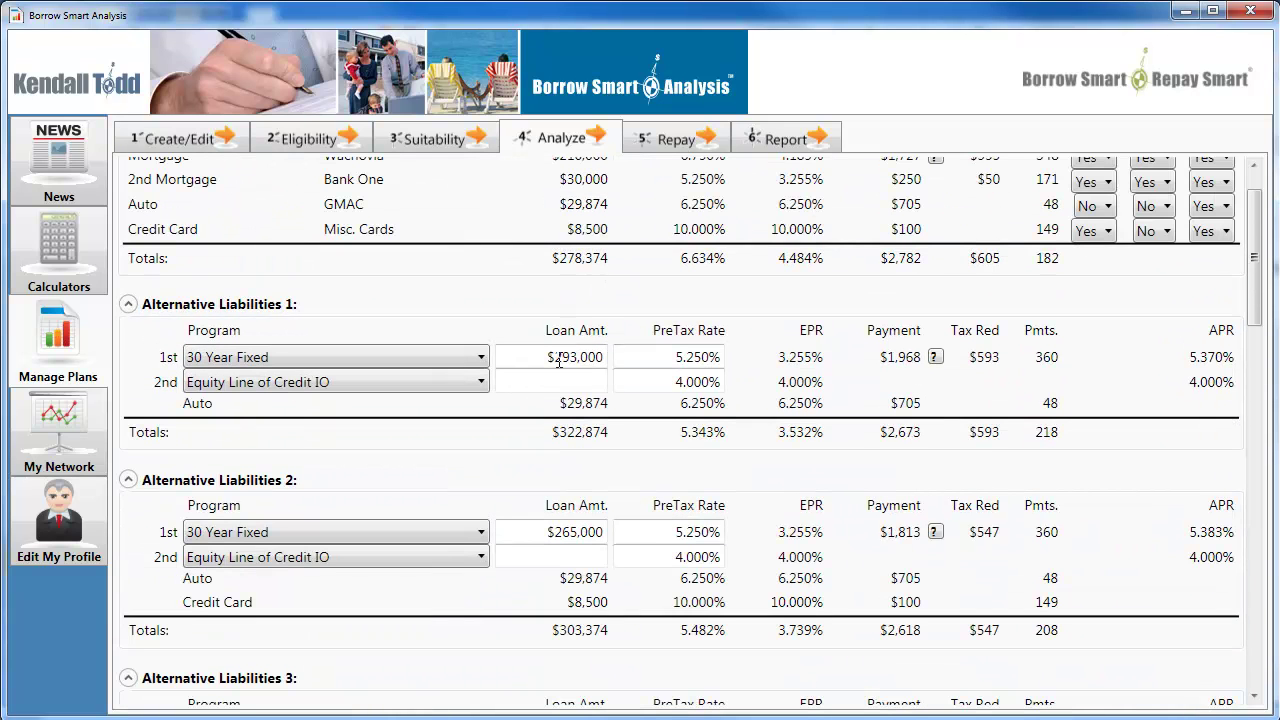
{"action": "scroll", "coordinate": [559, 361], "scroll_direction": "down", "scroll_amount": 6}
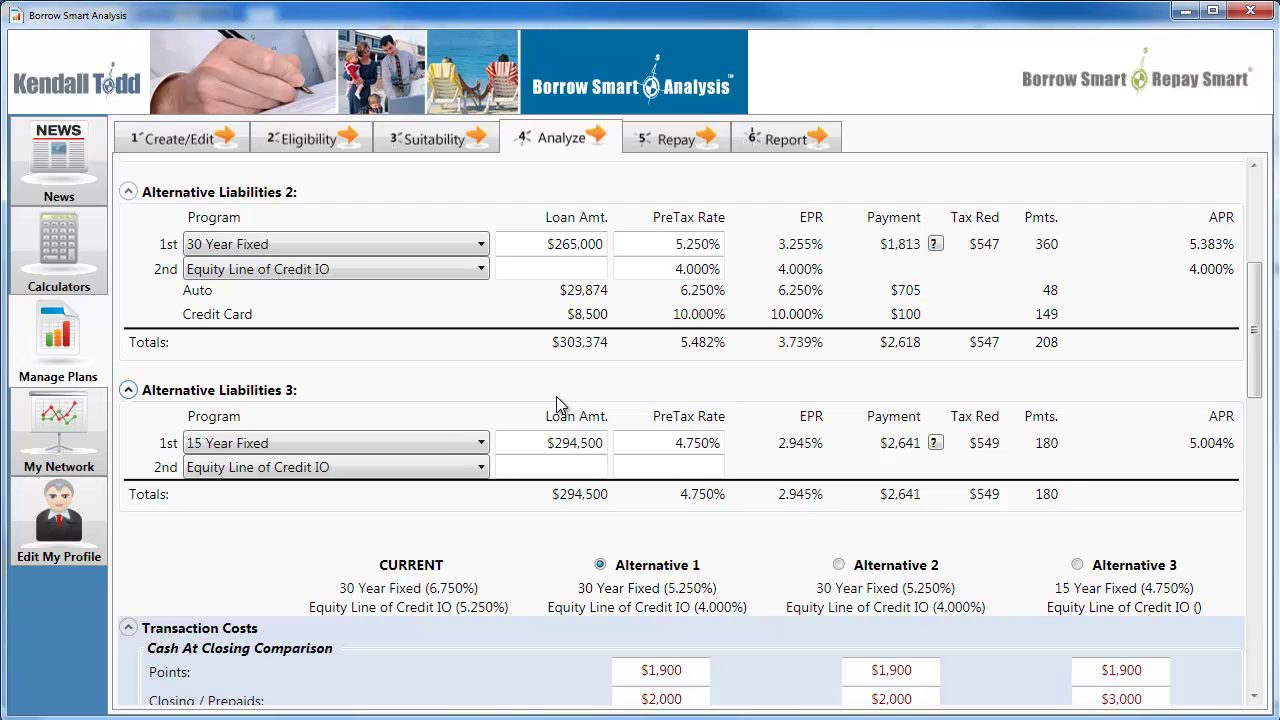
{"action": "scroll", "coordinate": [616, 389], "scroll_direction": "down", "scroll_amount": 6}
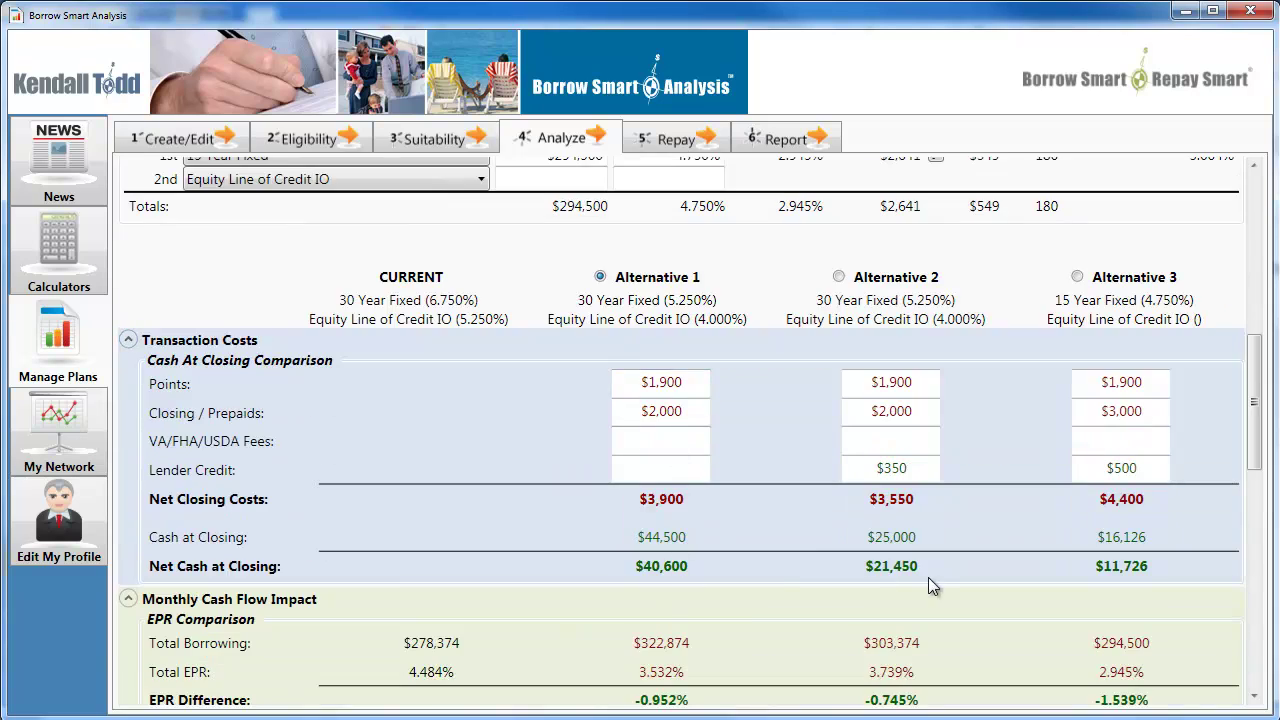
{"action": "scroll", "coordinate": [928, 577], "scroll_direction": "down", "scroll_amount": 5}
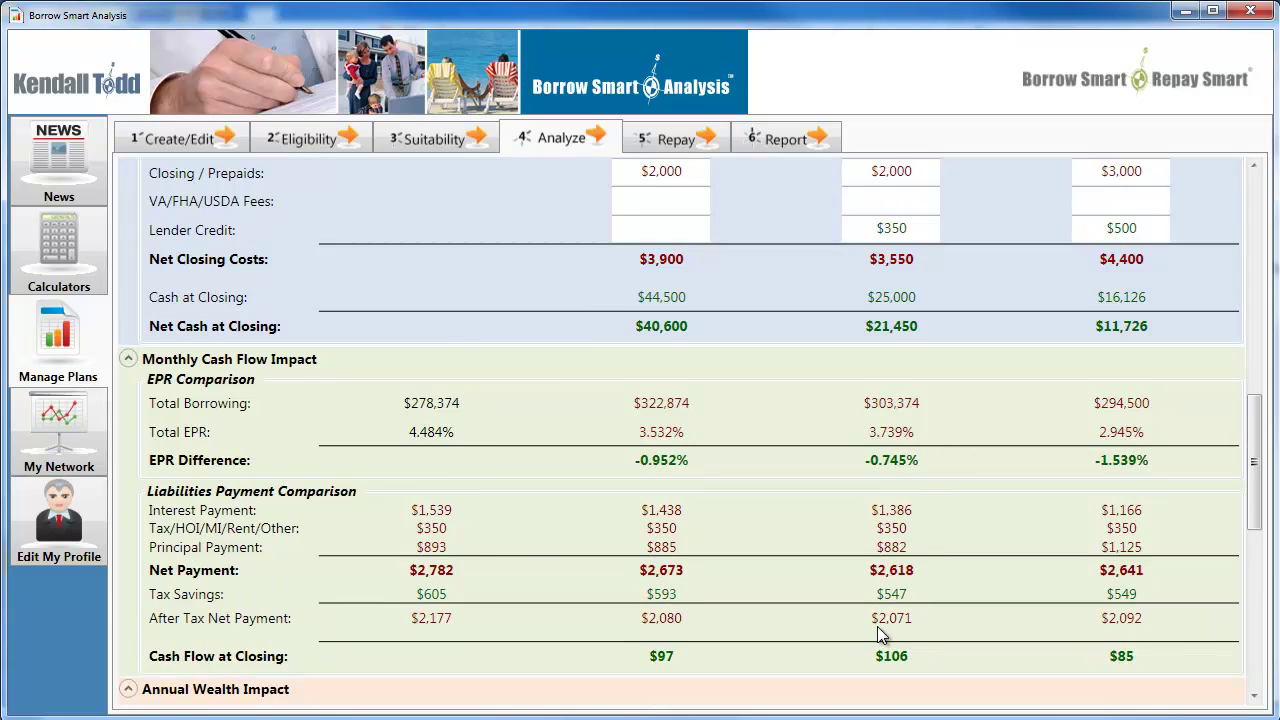
- Shorten the Annual Wealth Impact timeframe to about half and check the resulting equity and savings comparison
{"action": "scroll", "coordinate": [880, 632], "scroll_direction": "down", "scroll_amount": 5}
{"action": "left_click_drag", "start_coordinate": [1006, 495], "coordinate": [842, 503]}
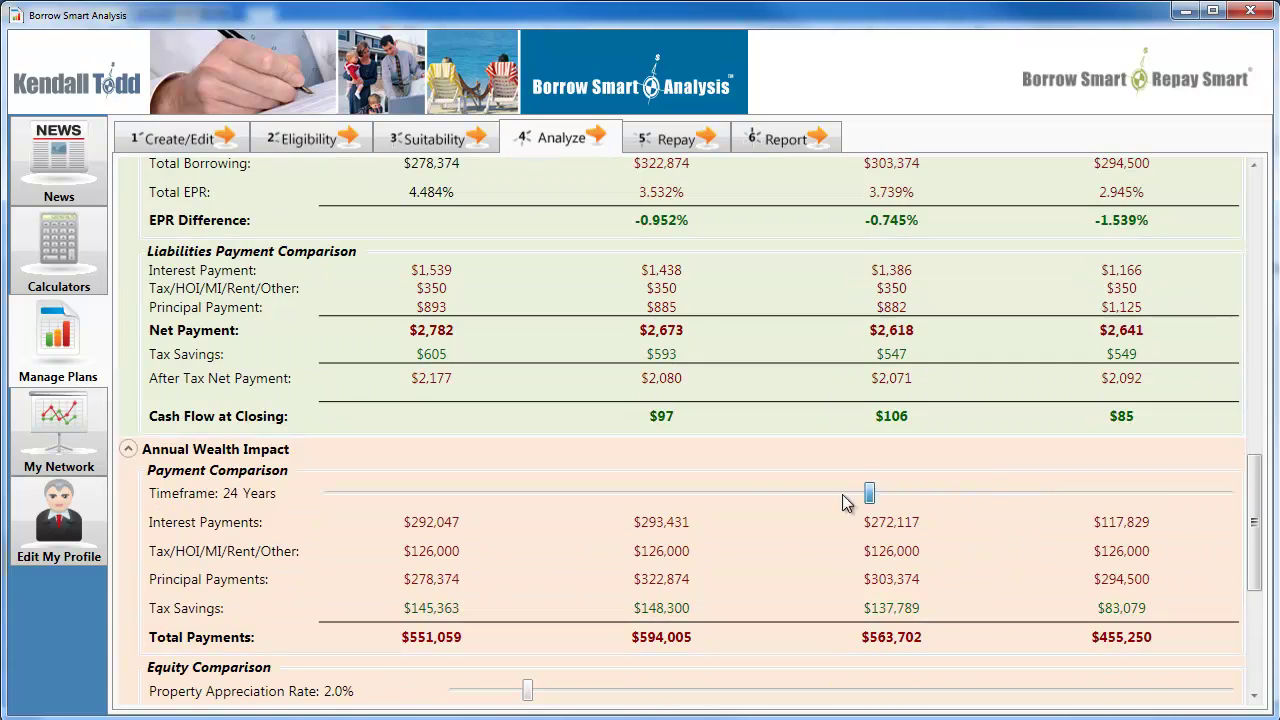
{"action": "left_click_drag", "start_coordinate": [745, 500], "coordinate": [665, 494]}
{"action": "scroll", "coordinate": [846, 521], "scroll_direction": "down", "scroll_amount": 8}
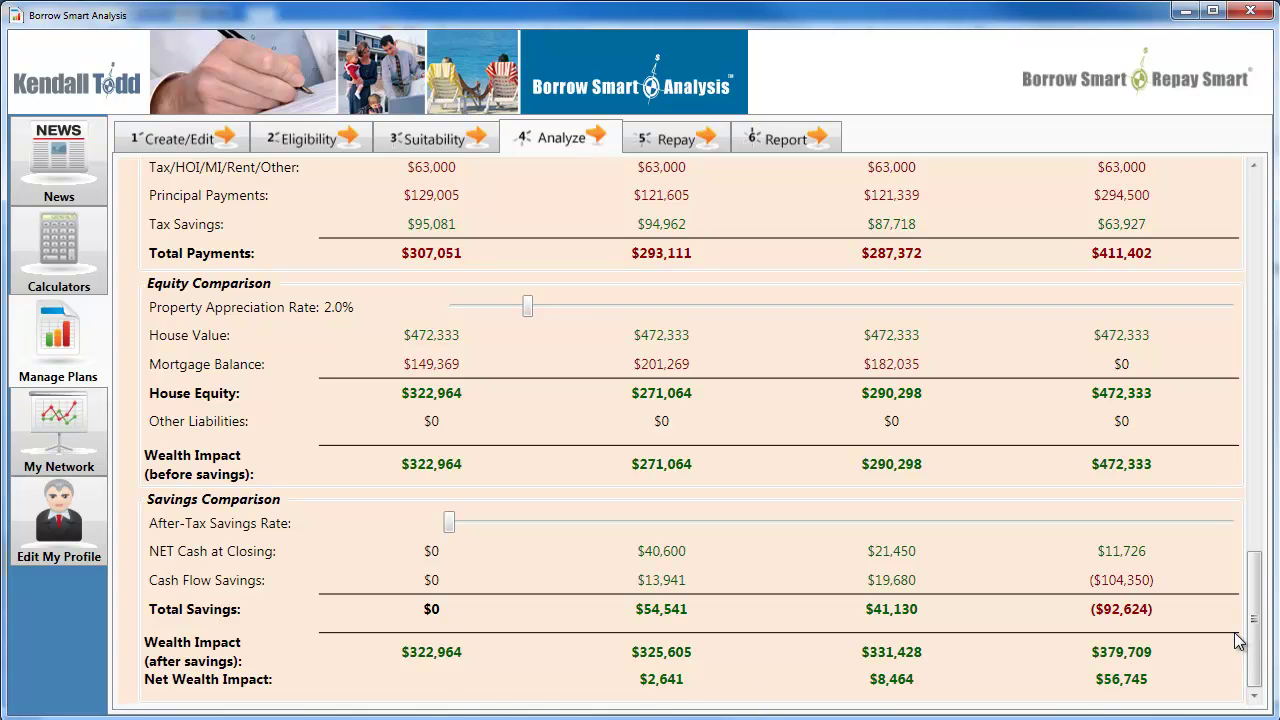
- Set the after-tax savings rate in the Savings Comparison to 5.00%
{"action": "left_click_drag", "start_coordinate": [1255, 580], "coordinate": [1258, 208]}
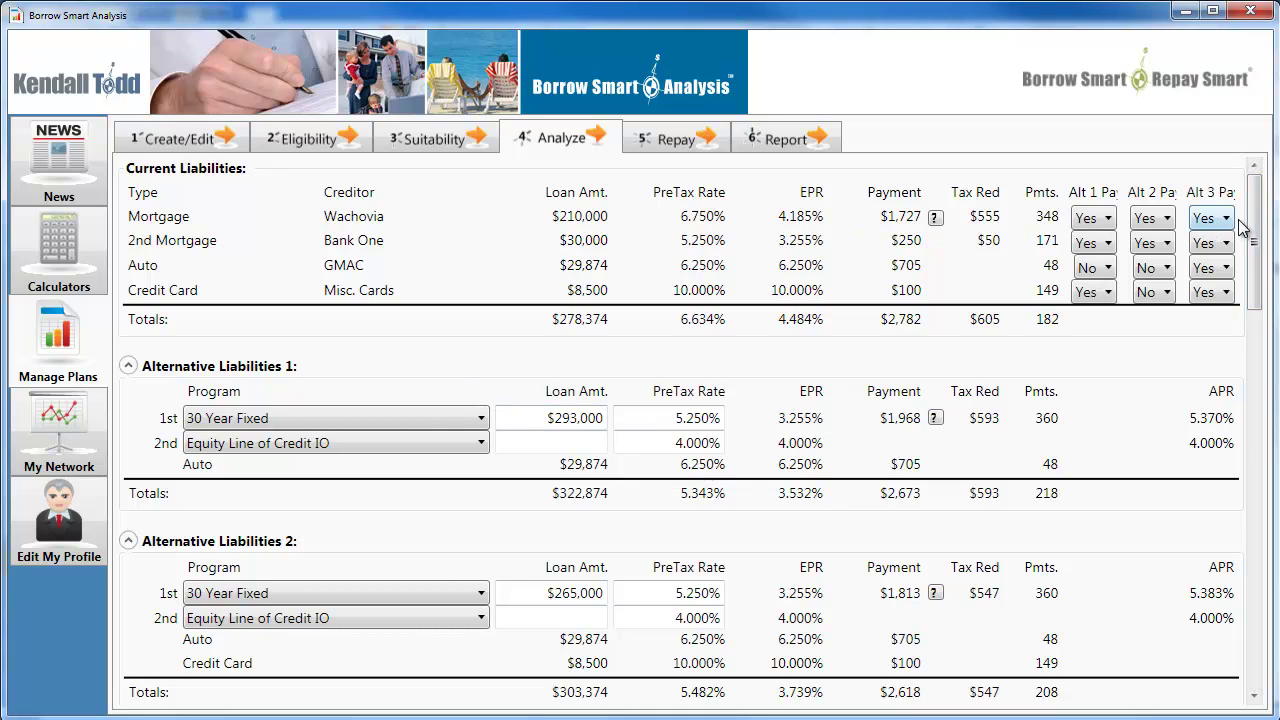
{"action": "left_click_drag", "start_coordinate": [1255, 225], "coordinate": [1120, 695]}
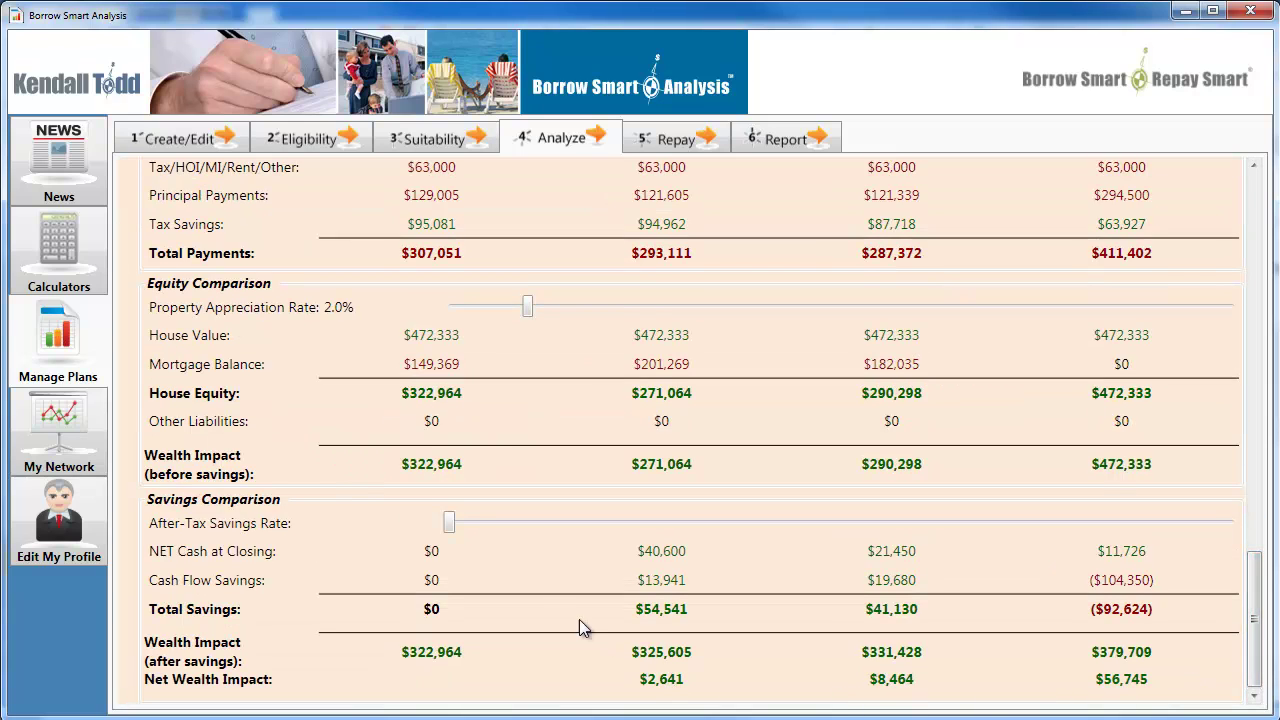
{"action": "left_click_drag", "start_coordinate": [452, 527], "coordinate": [645, 521]}
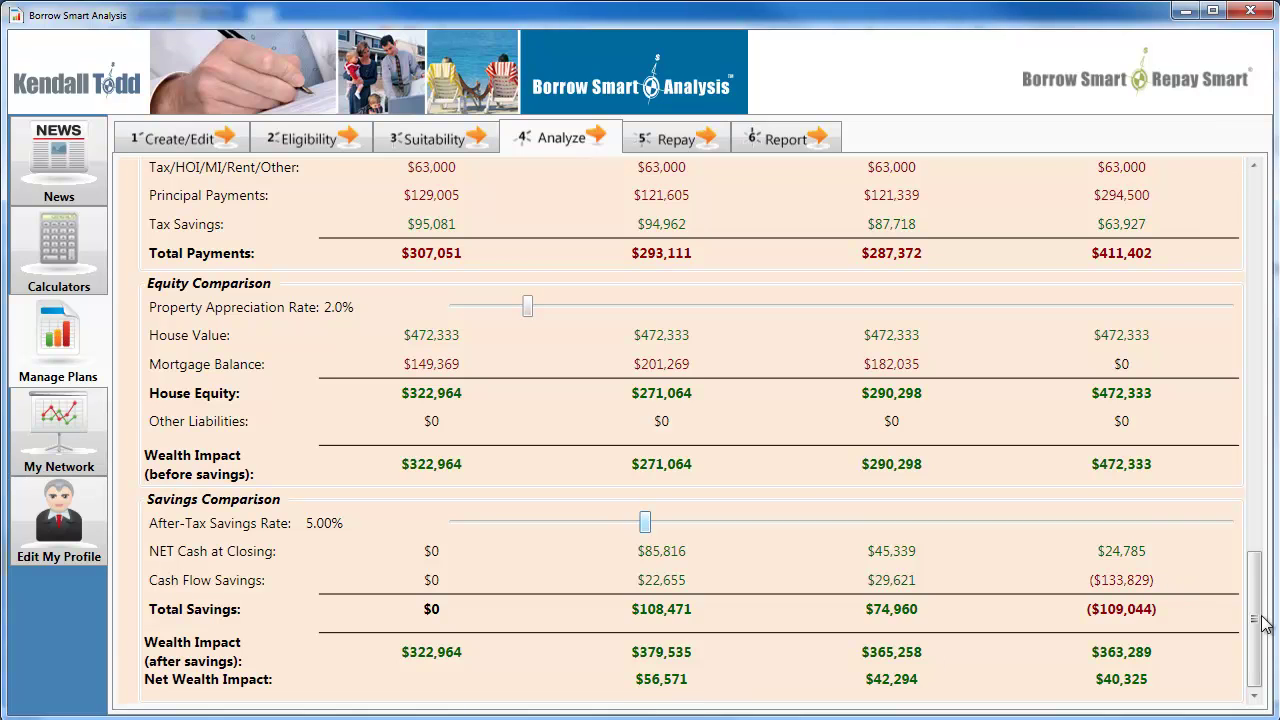
- Review the current liabilities, payoff choices, and the loan amounts, rates and payments of all three alternatives
{"action": "left_click_drag", "start_coordinate": [1254, 612], "coordinate": [1252, 178]}
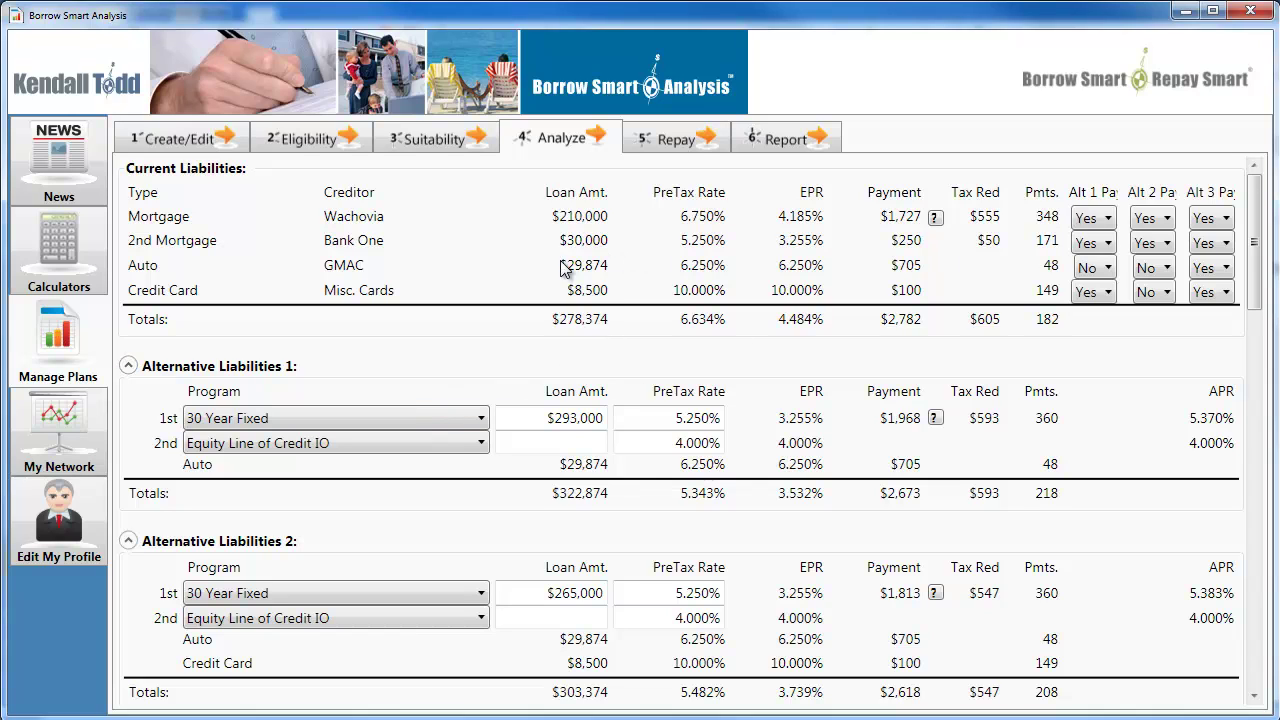
{"action": "scroll", "coordinate": [698, 480], "scroll_direction": "down", "scroll_amount": 3}
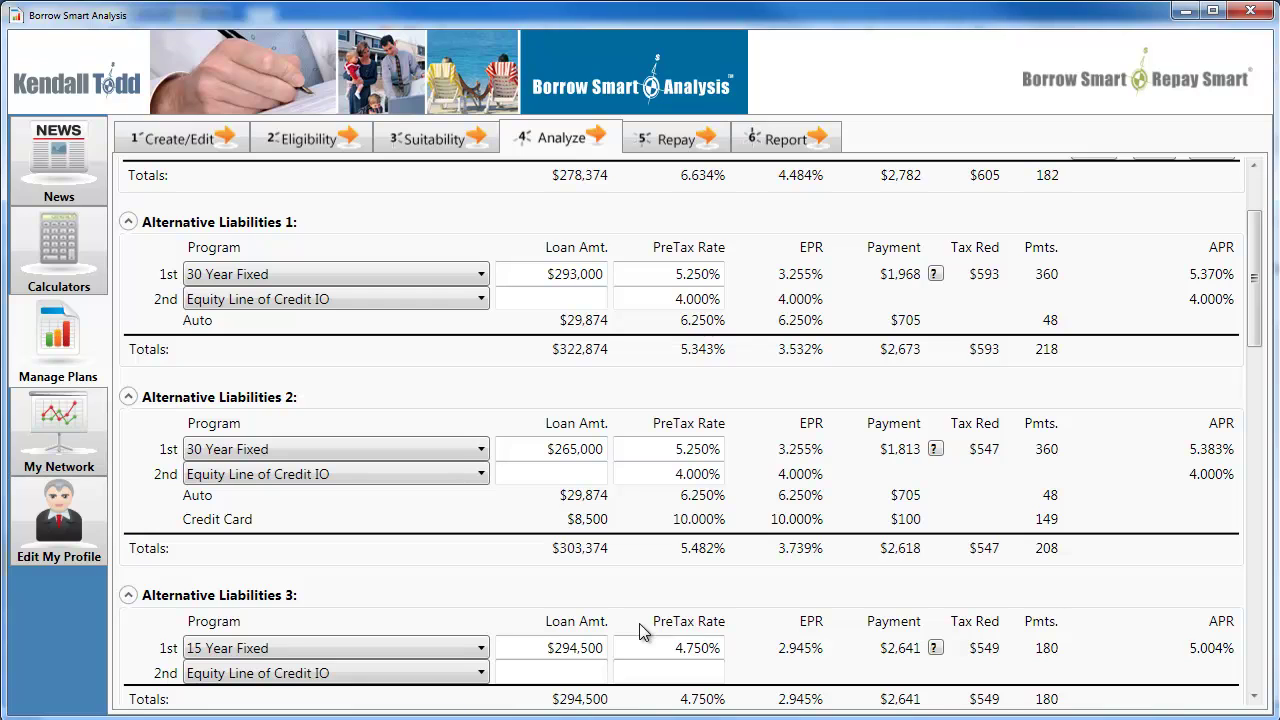
{"action": "scroll", "coordinate": [639, 623], "scroll_direction": "down", "scroll_amount": 2}
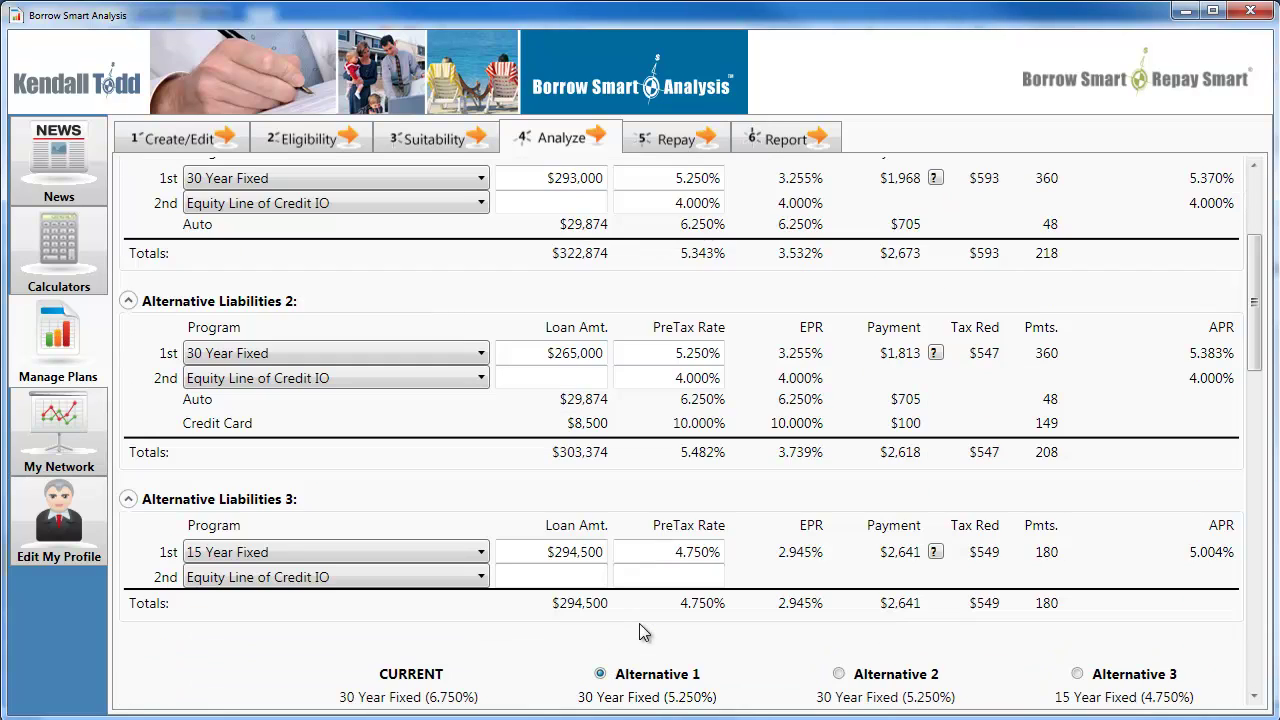
{"action": "scroll", "coordinate": [639, 623], "scroll_direction": "up", "scroll_amount": 5}
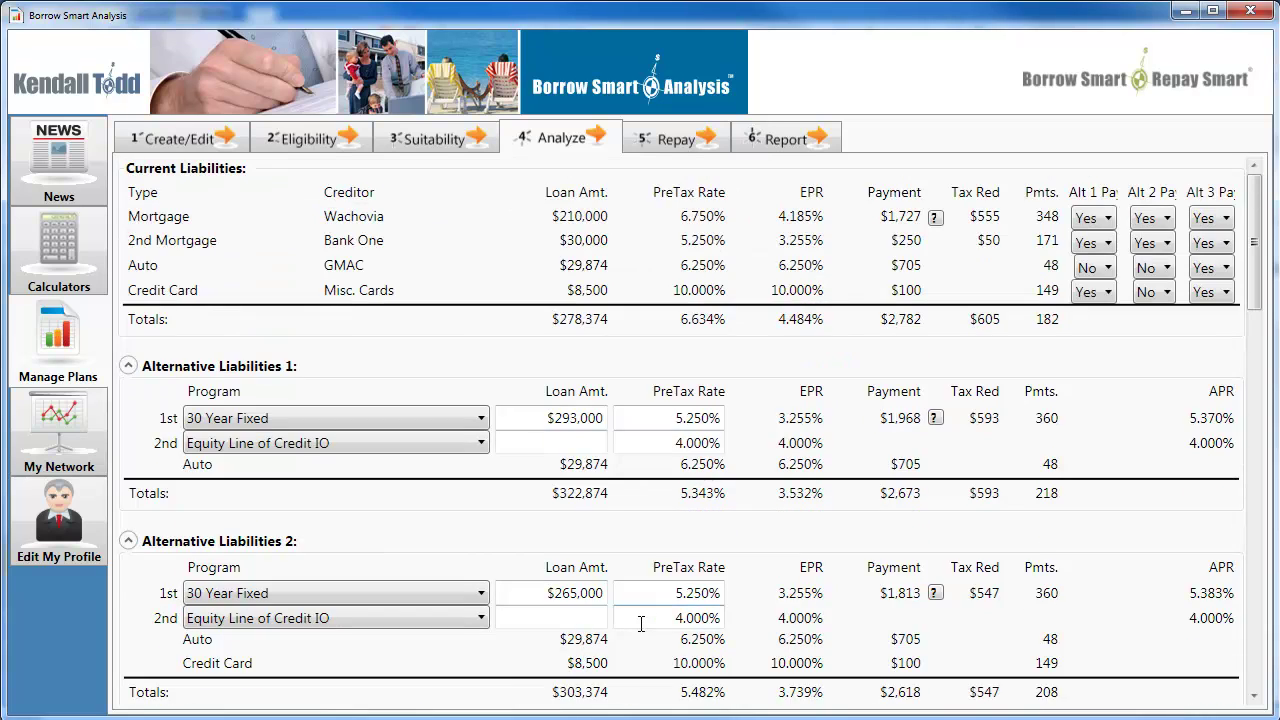
{"action": "scroll", "coordinate": [428, 566], "scroll_direction": "down", "scroll_amount": 4}
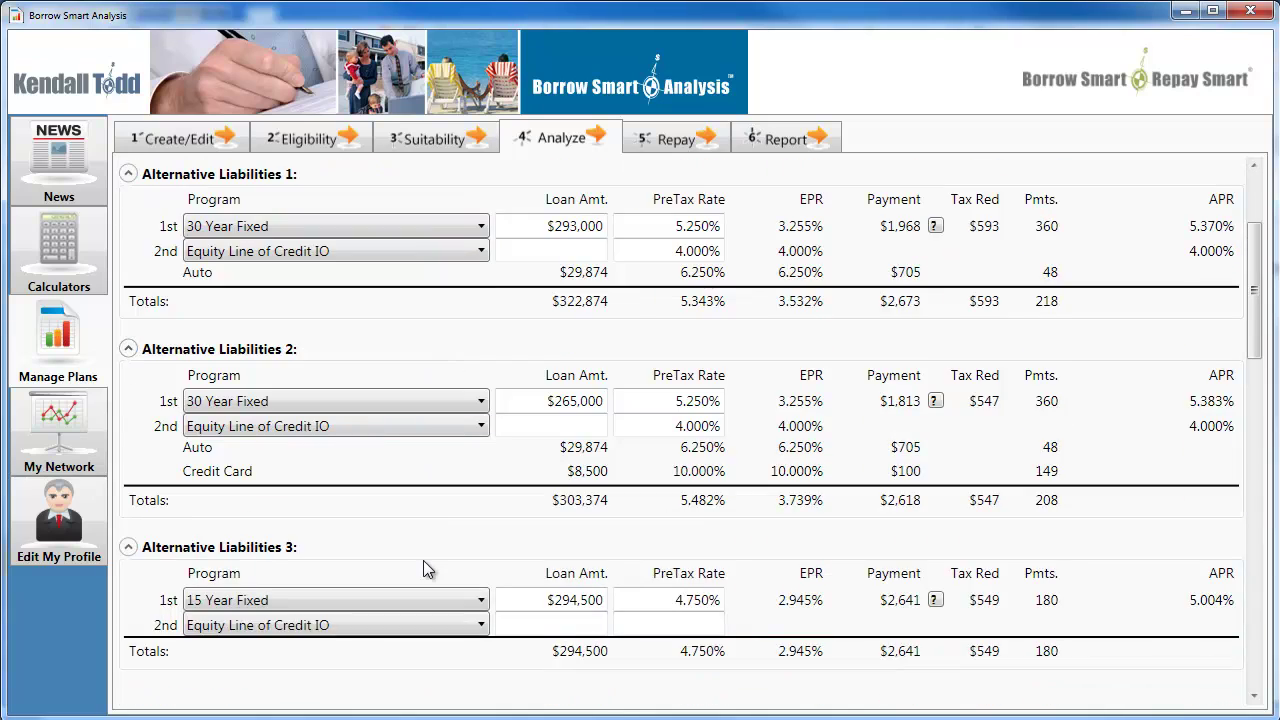
{"action": "scroll", "coordinate": [424, 563], "scroll_direction": "up", "scroll_amount": 2}
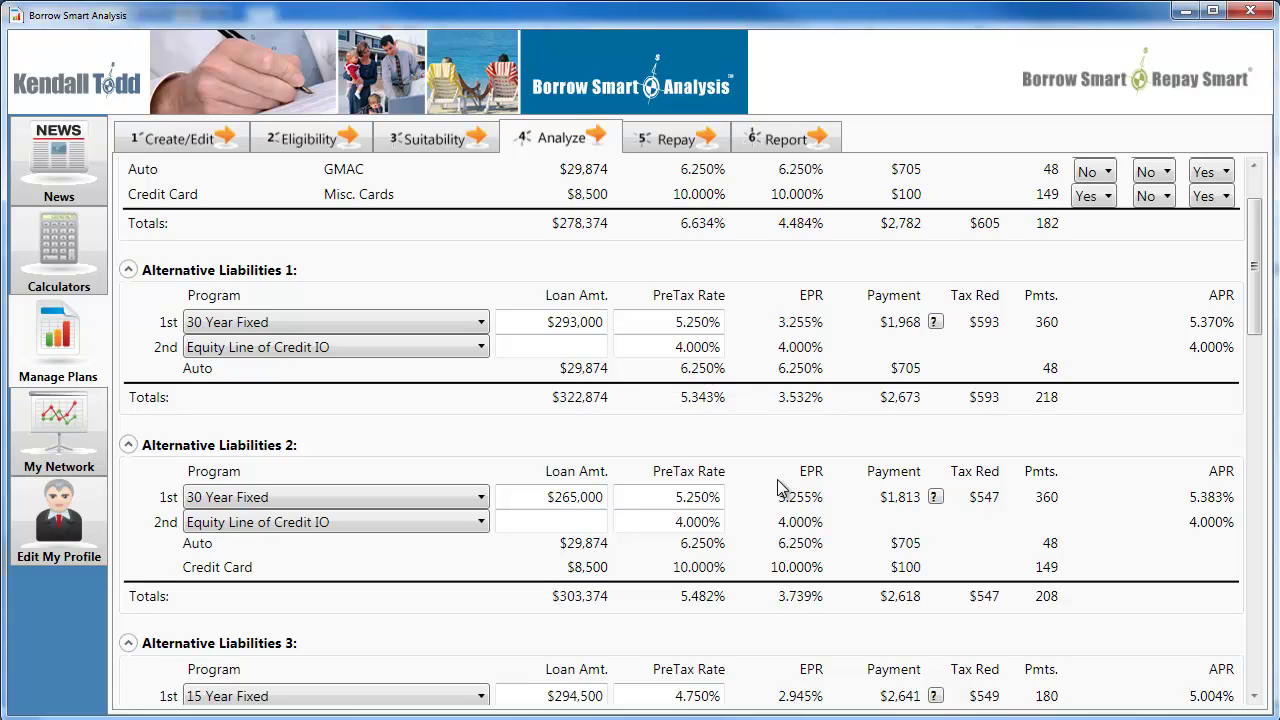
{"action": "scroll", "coordinate": [777, 479], "scroll_direction": "up", "scroll_amount": 2}
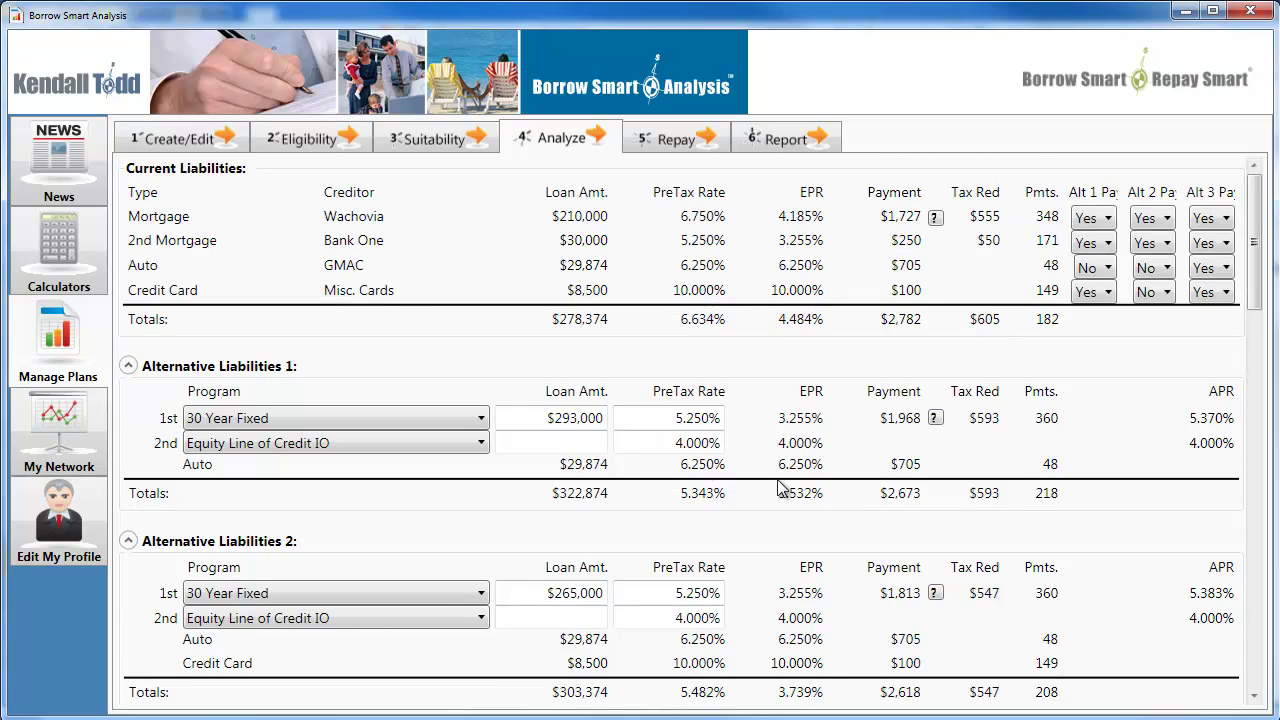